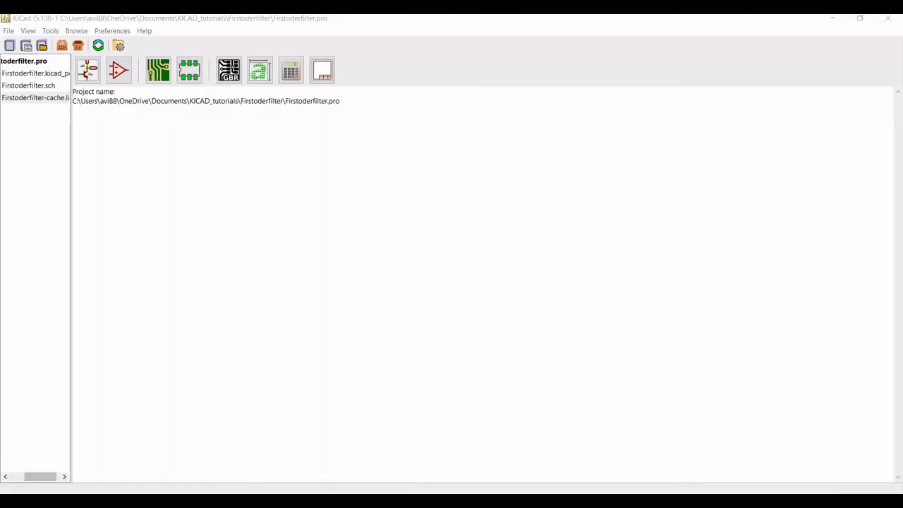
# Create a new project named secondorderfilter in the KICAD_tutorials folder and open its schematic sheet.
pyautogui.click(9, 31)
pyautogui.click(8, 31)
pyautogui.click(9, 31)
pyautogui.moveTo(43, 47)
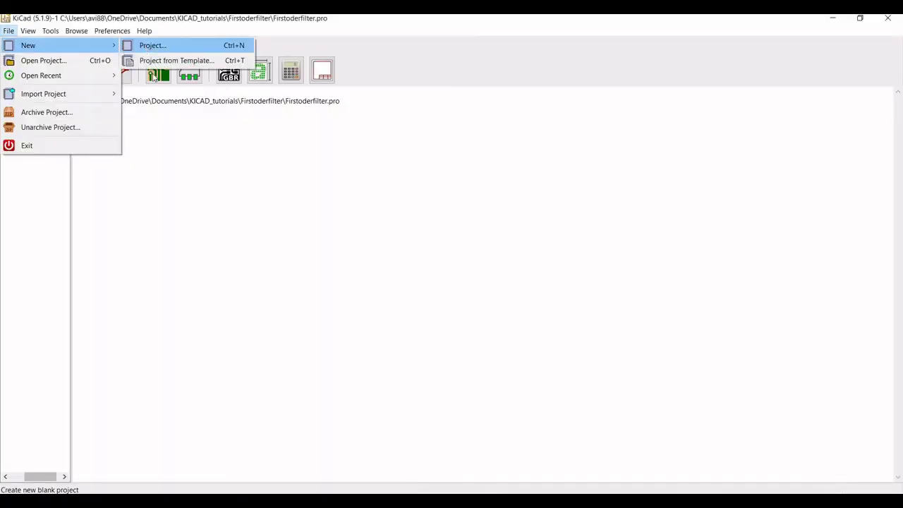
pyautogui.click(148, 45)
pyautogui.click(253, 38)
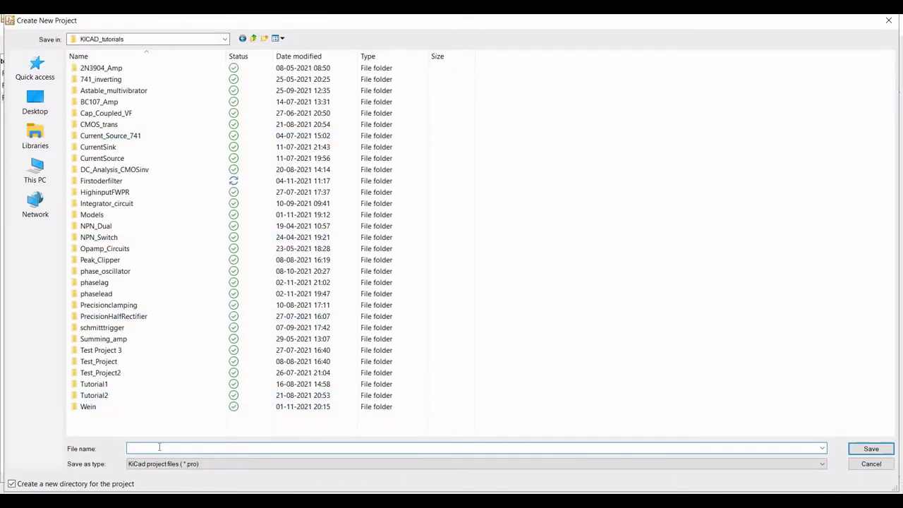
pyautogui.write('secondorderfilter')
pyautogui.click(874, 449)
pyautogui.doubleClick(42, 87)
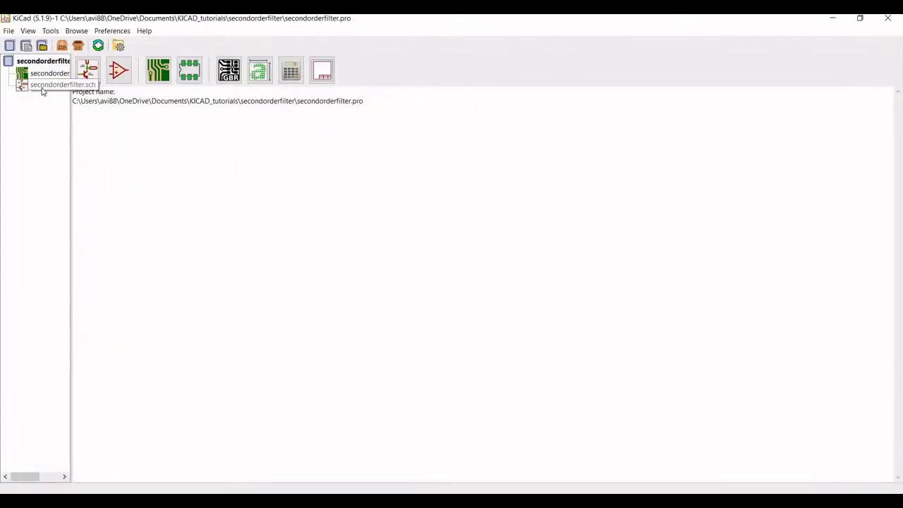
pyautogui.scroll(5, 446, 260)
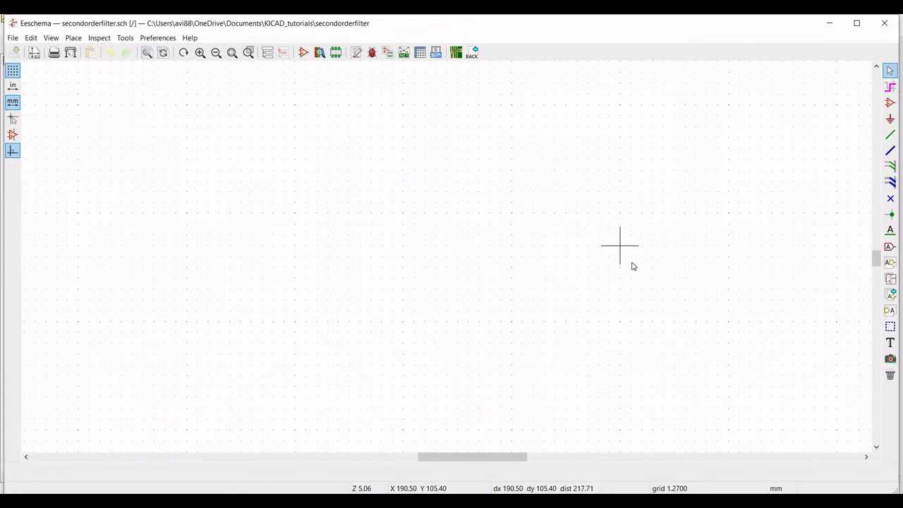
# Place an LM741 operational amplifier from the Amplifier_Operational library in the middle of the visible sheet area.
pyautogui.click(890, 103)
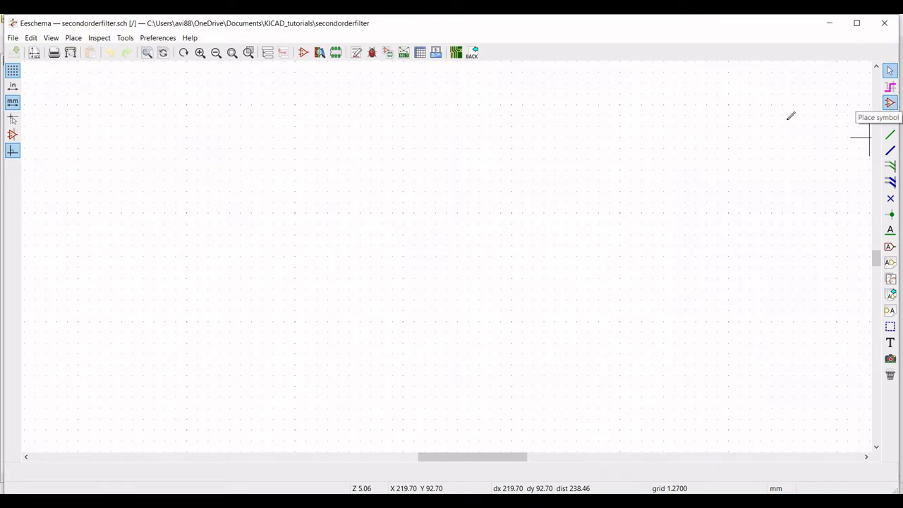
pyautogui.click(425, 245)
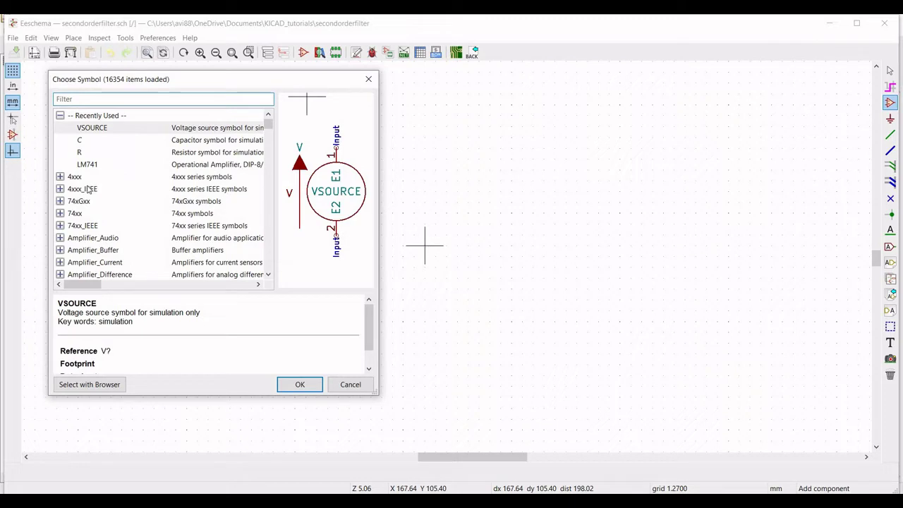
pyautogui.click(118, 101)
pyautogui.write('LM741')
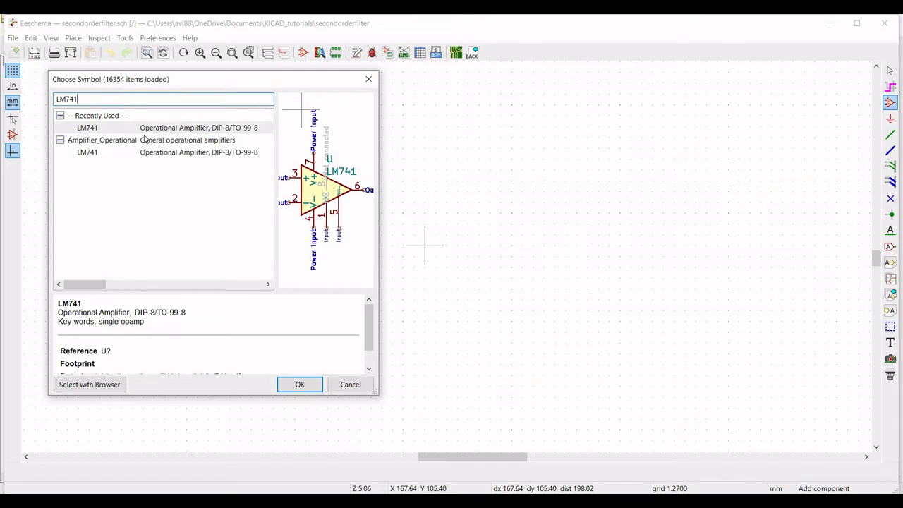
pyautogui.click(167, 154)
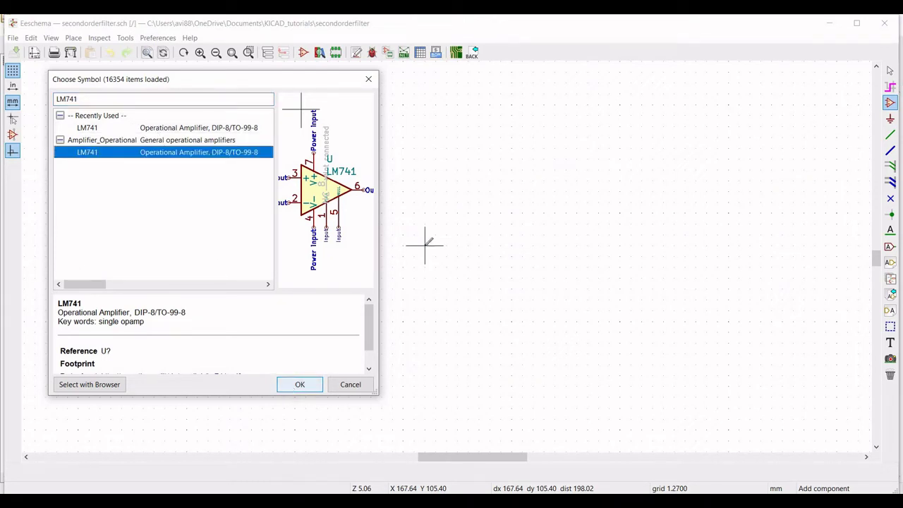
pyautogui.click(299, 384)
pyautogui.click(426, 244)
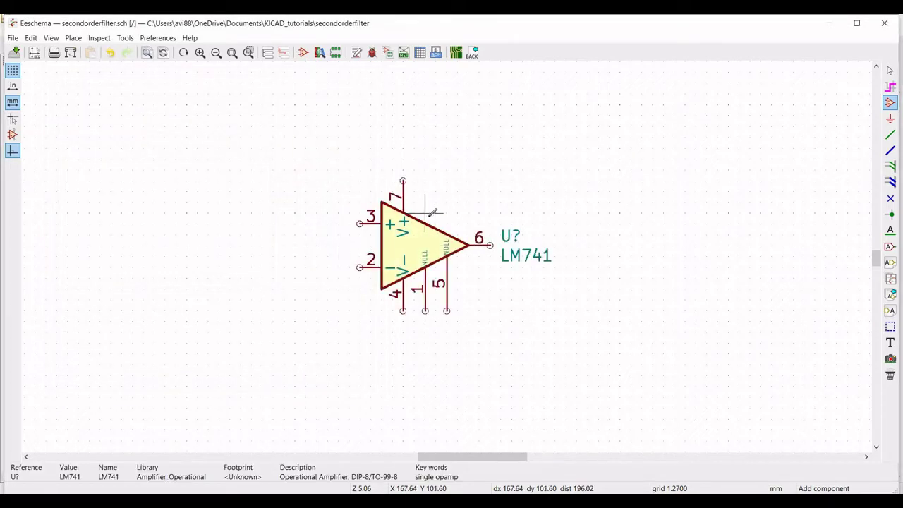
pyautogui.press('Escape')
# Set the op-amp's reference to U1 in its symbol properties.
pyautogui.rightClick(408, 238)
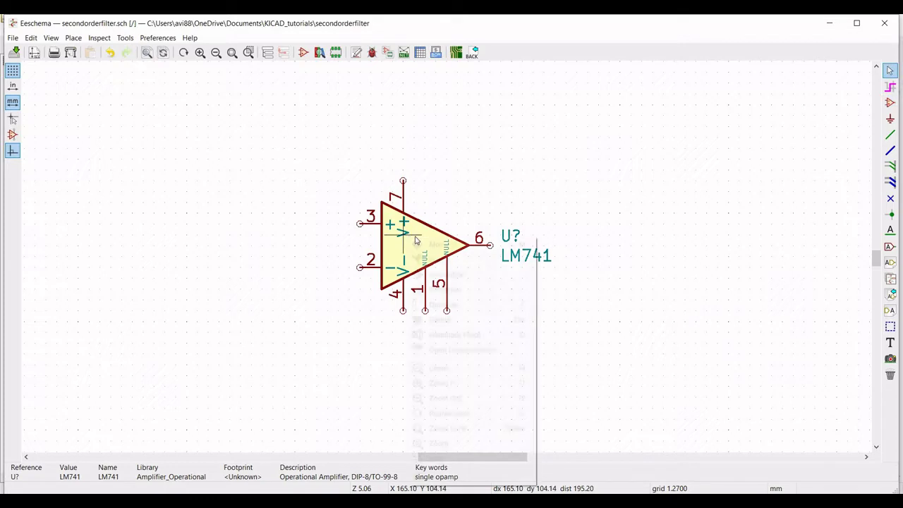
pyautogui.moveTo(452, 289)
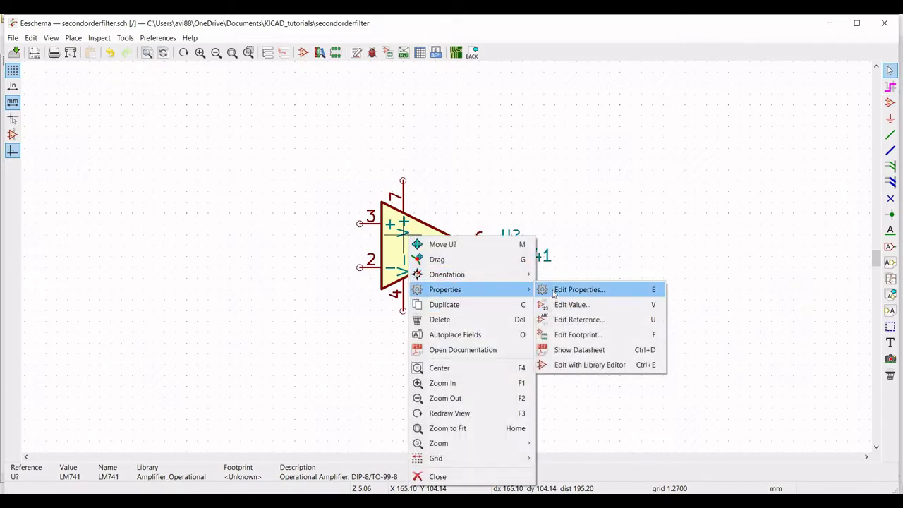
pyautogui.click(577, 290)
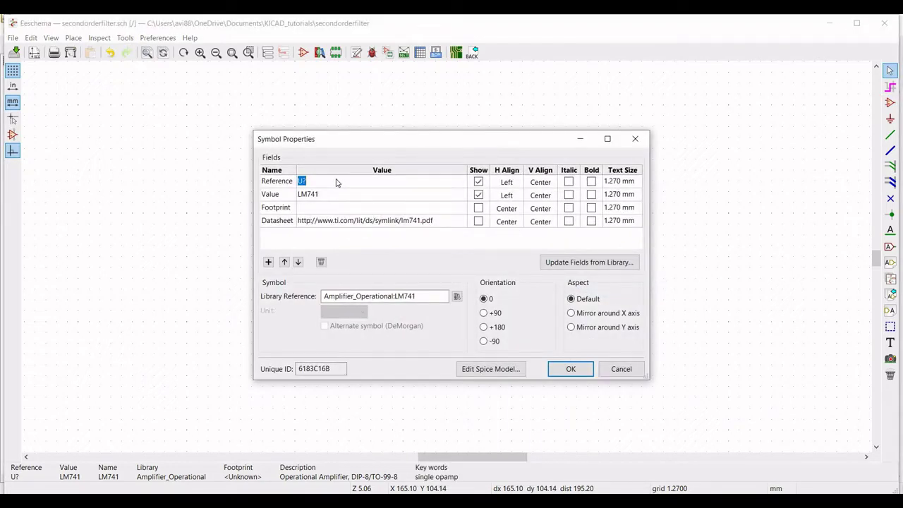
pyautogui.write('U1')
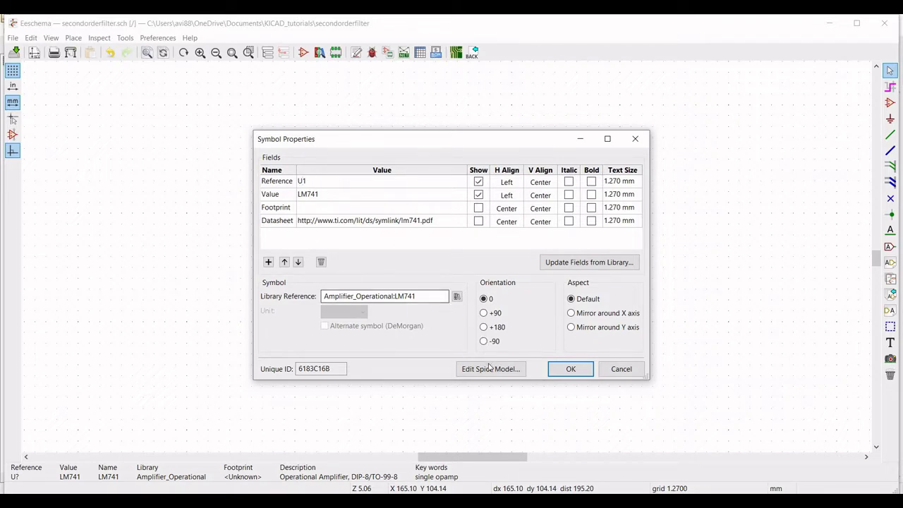
# Load the LM741 Spice library file from the KICAD_tutorials Models folder as the op-amp's simulation model source.
pyautogui.click(490, 369)
pyautogui.click(339, 96)
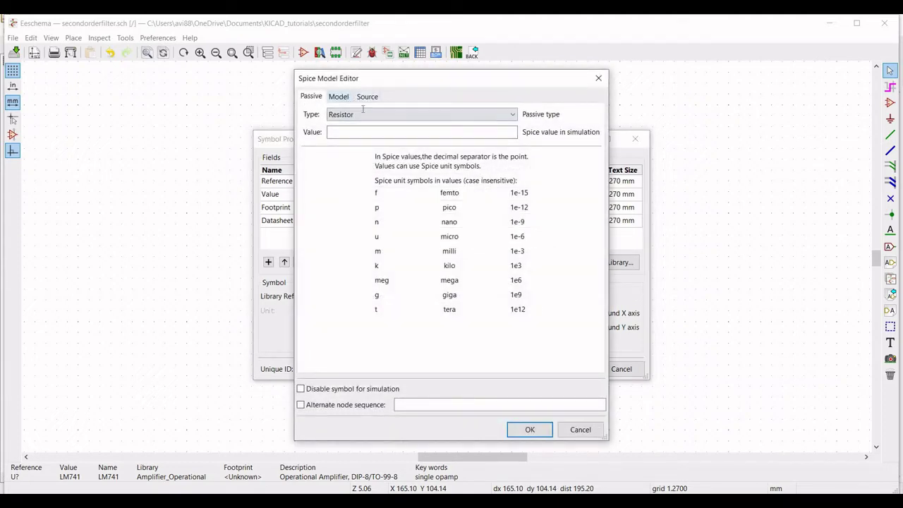
pyautogui.click(577, 114)
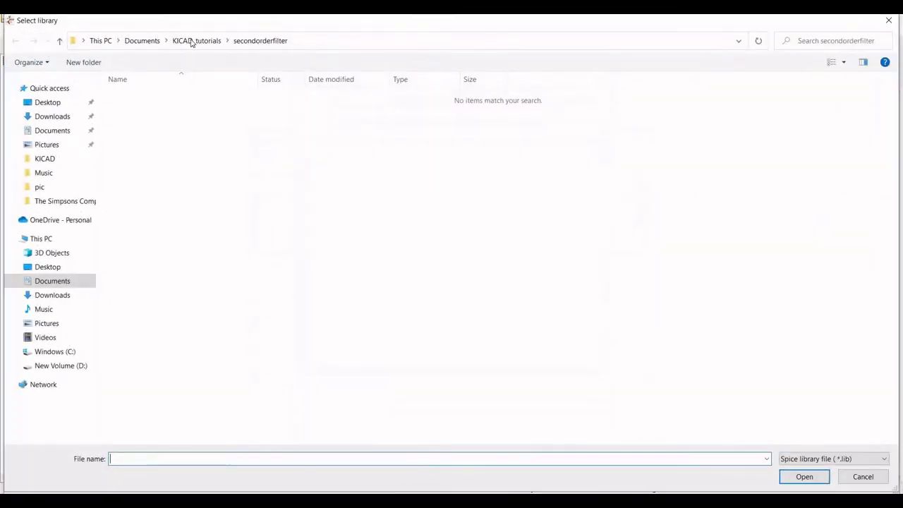
pyautogui.click(196, 41)
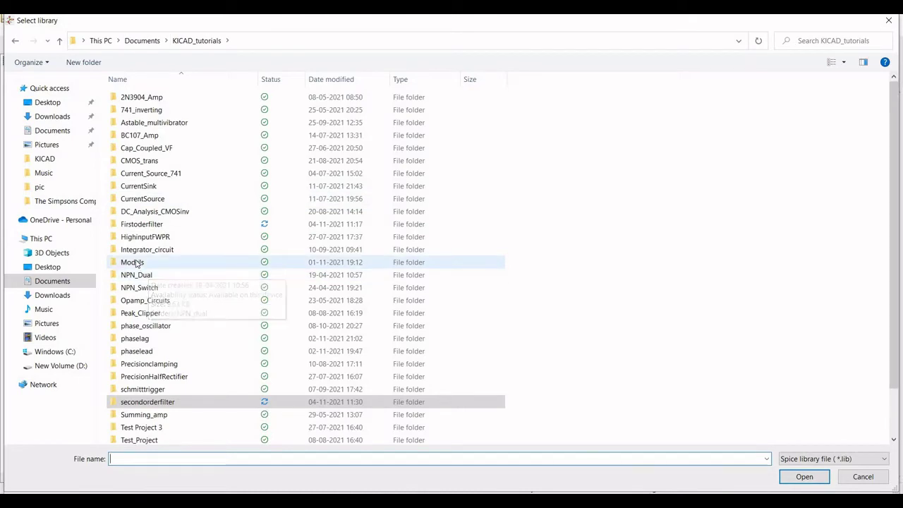
pyautogui.doubleClick(131, 261)
pyautogui.click(134, 185)
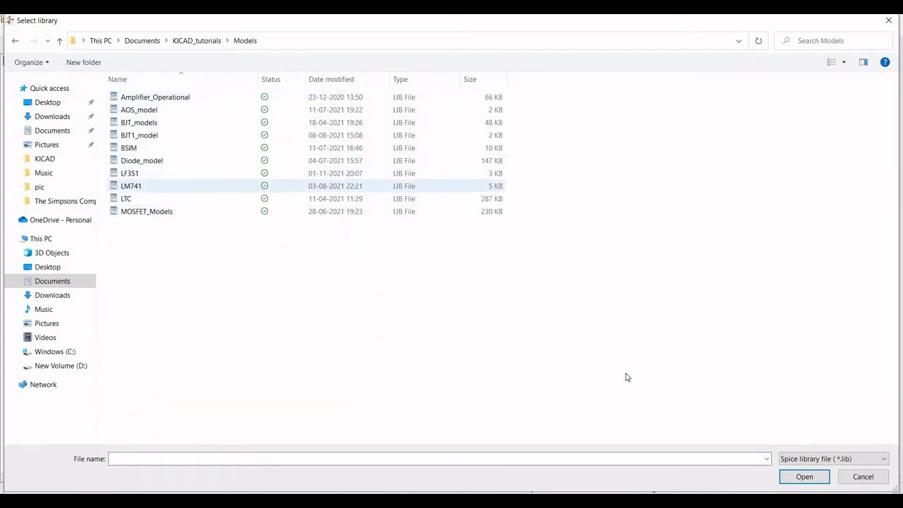
pyautogui.click(802, 476)
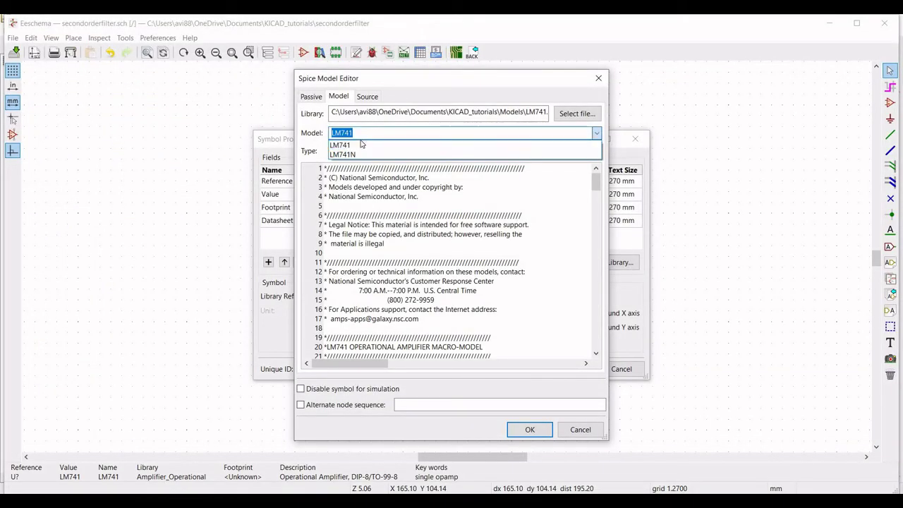
# Assign the LM741 model to U1 with the alternate node sequence 3 2 7 4 6 and apply the properties.
pyautogui.click(357, 145)
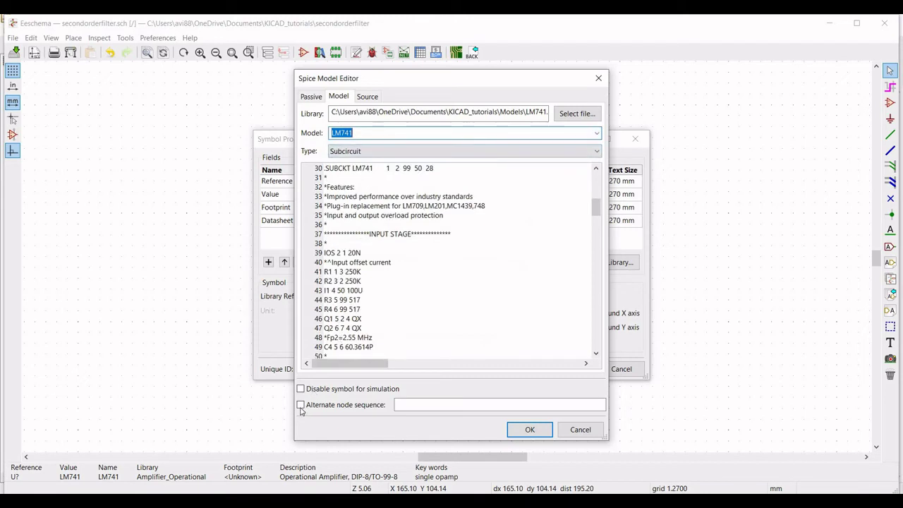
pyautogui.click(404, 405)
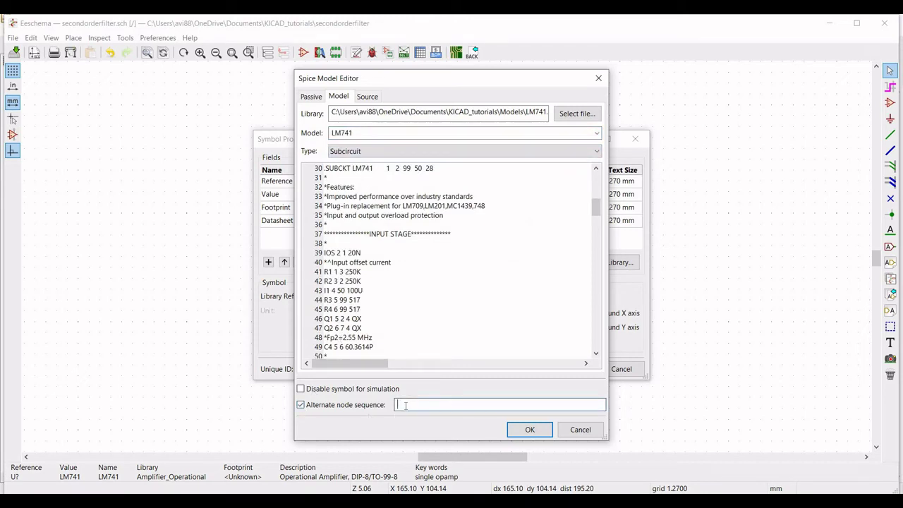
pyautogui.write('3 2 7 4 6')
pyautogui.click(528, 430)
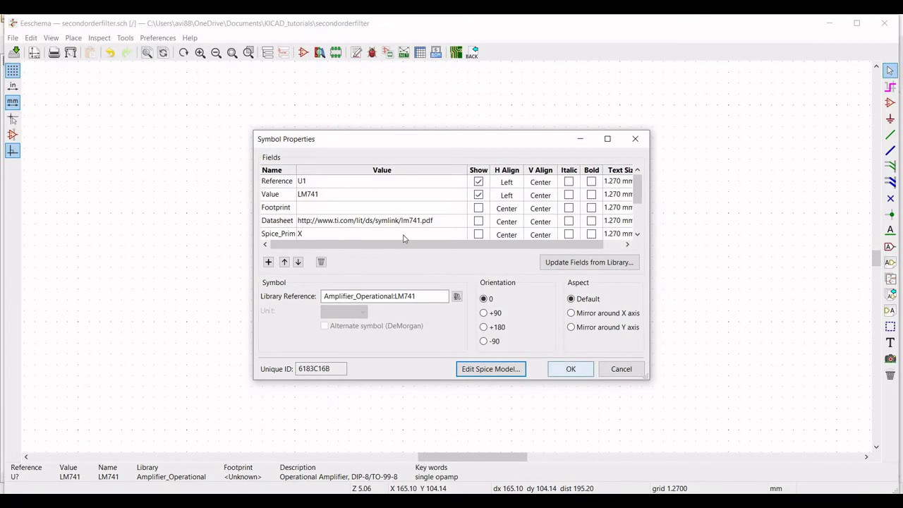
pyautogui.click(570, 370)
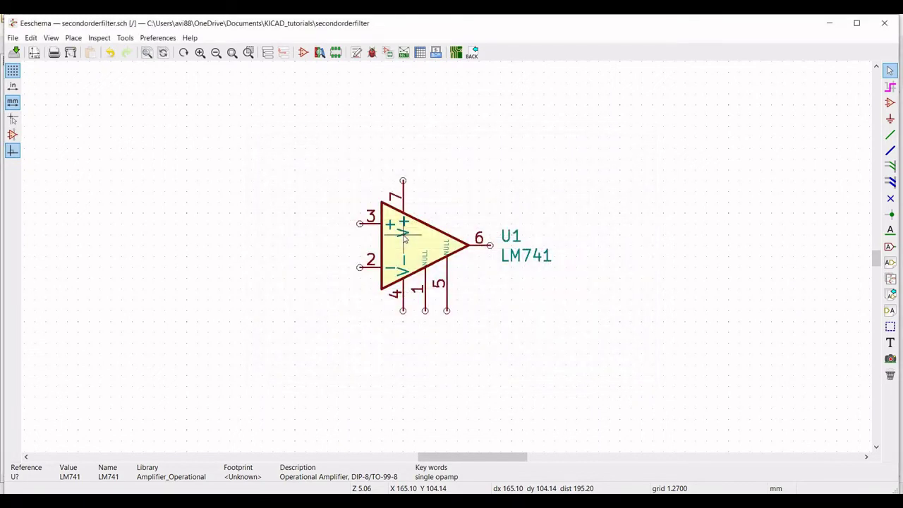
# Place a pspice resistor symbol R well to the left of the op-amp, leaving space for another part between them.
pyautogui.click(218, 56)
pyautogui.moveTo(435, 457); pyautogui.dragTo(417, 457)
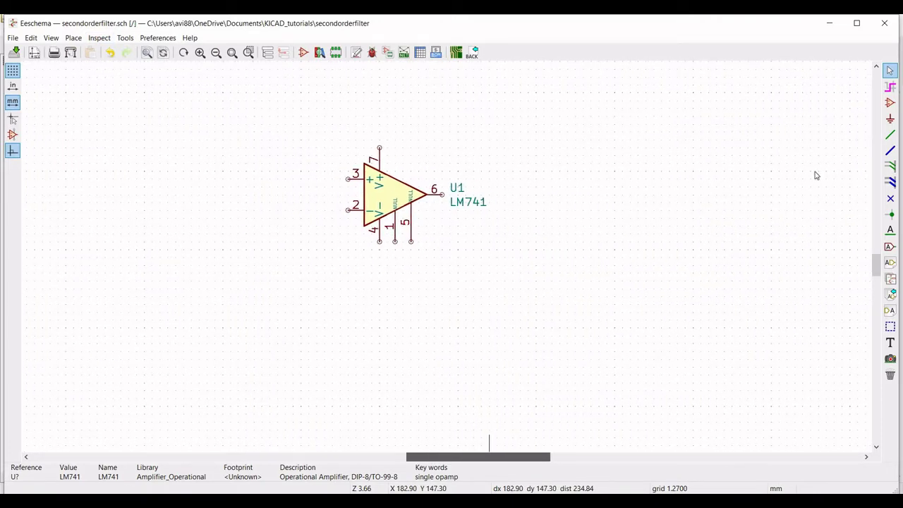
pyautogui.click(889, 103)
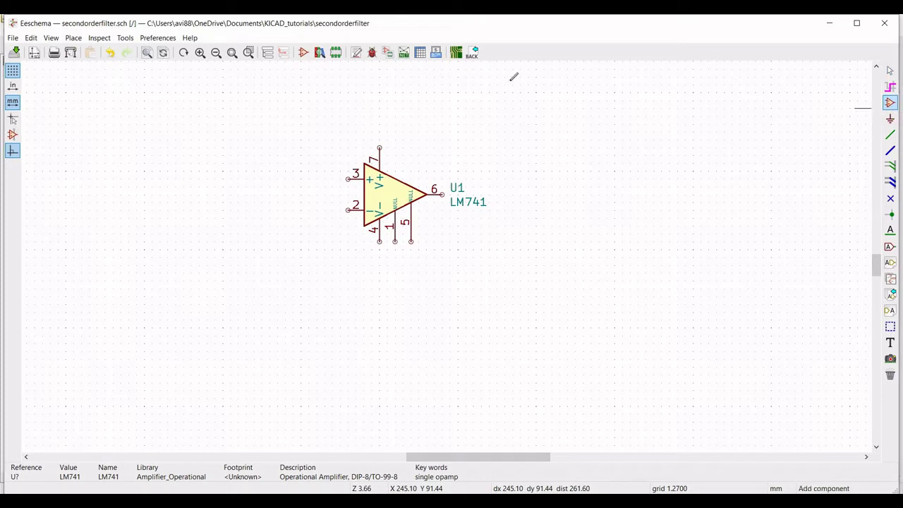
pyautogui.click(104, 178)
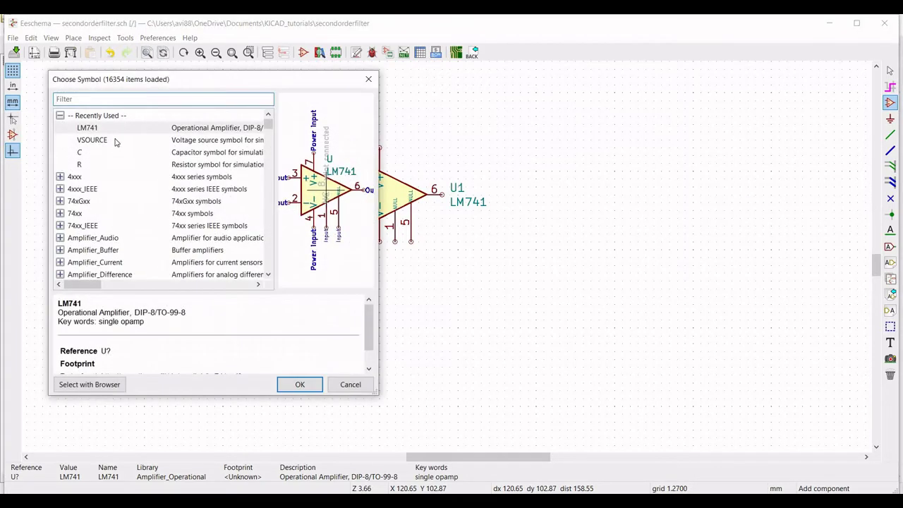
pyautogui.click(173, 166)
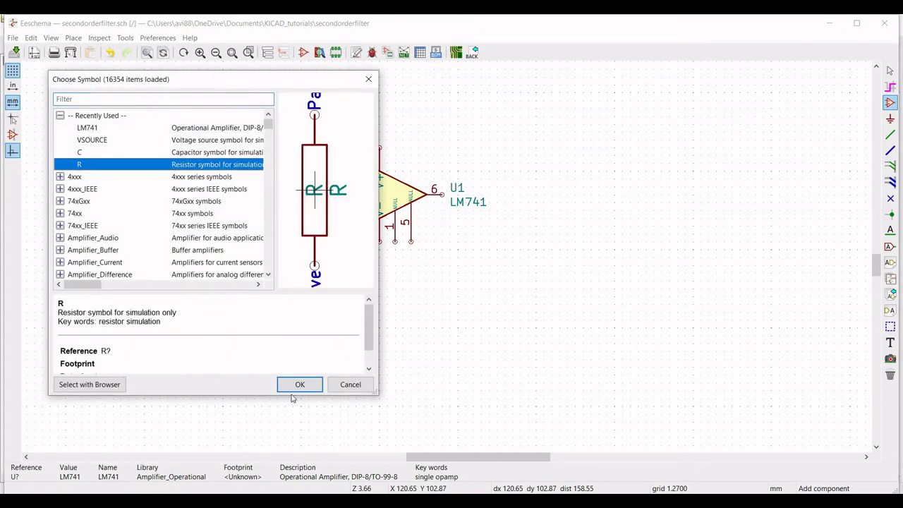
pyautogui.click(290, 390)
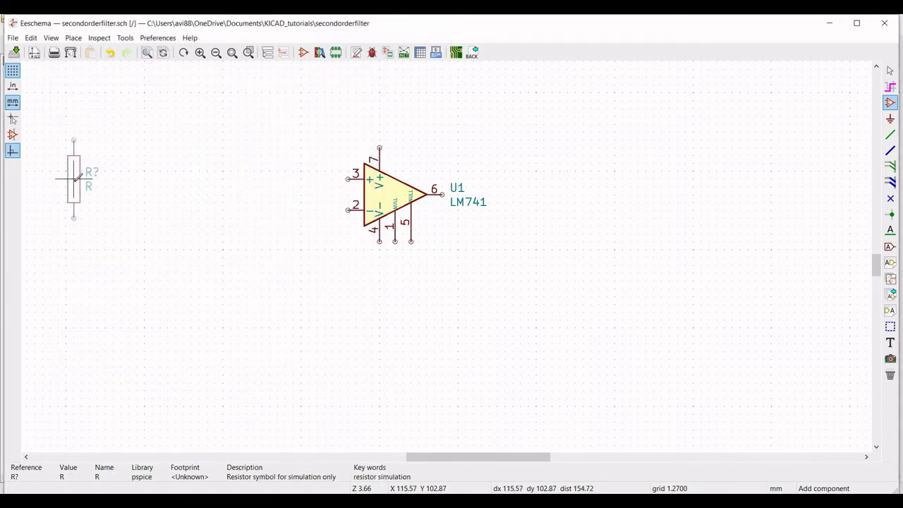
pyautogui.click(76, 170)
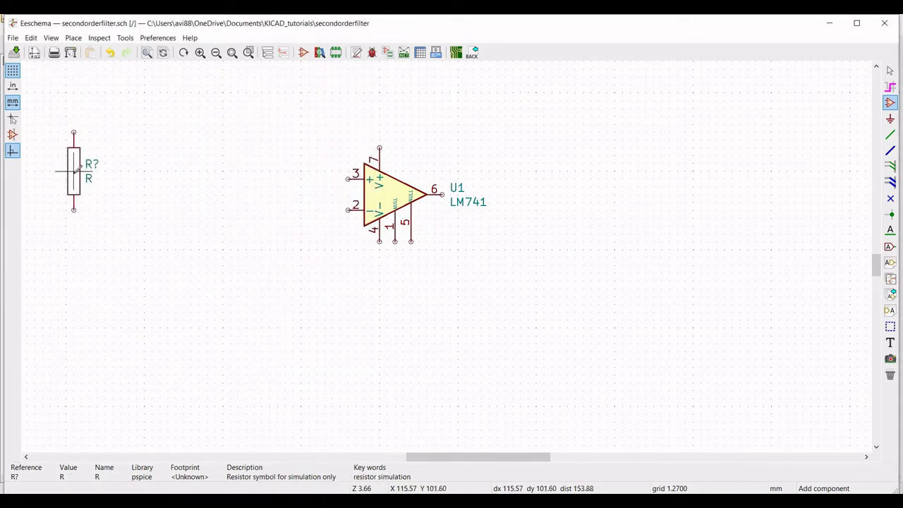
# Set the resistor's reference to R1, its value to 68k and its orientation to +90.
pyautogui.rightClick(74, 173)
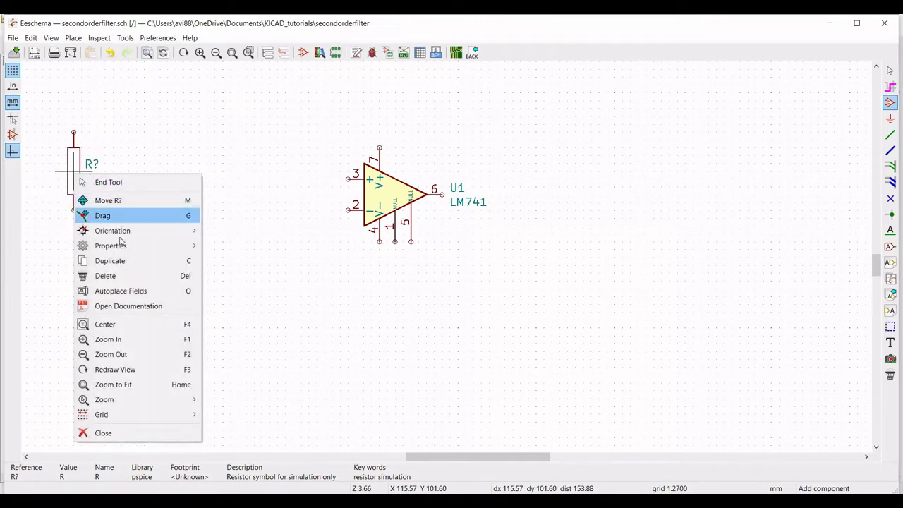
pyautogui.moveTo(160, 251)
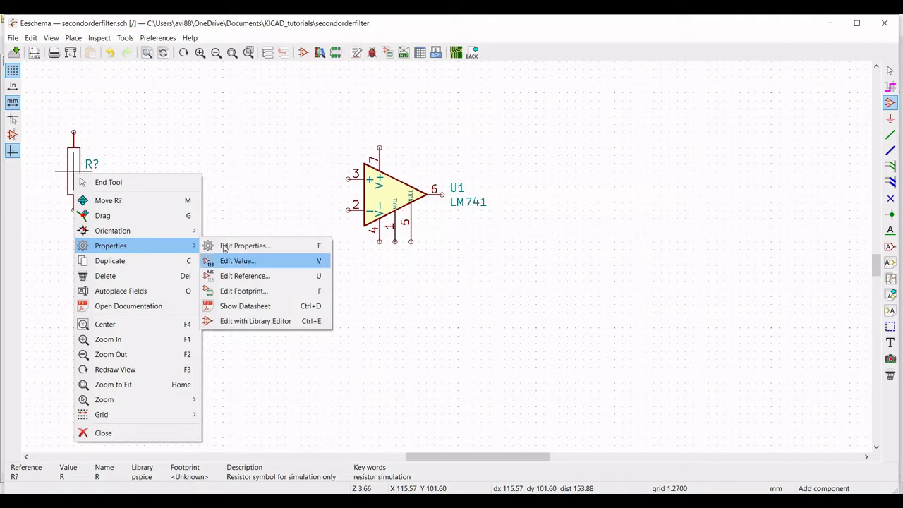
pyautogui.click(224, 246)
pyautogui.write('R1')
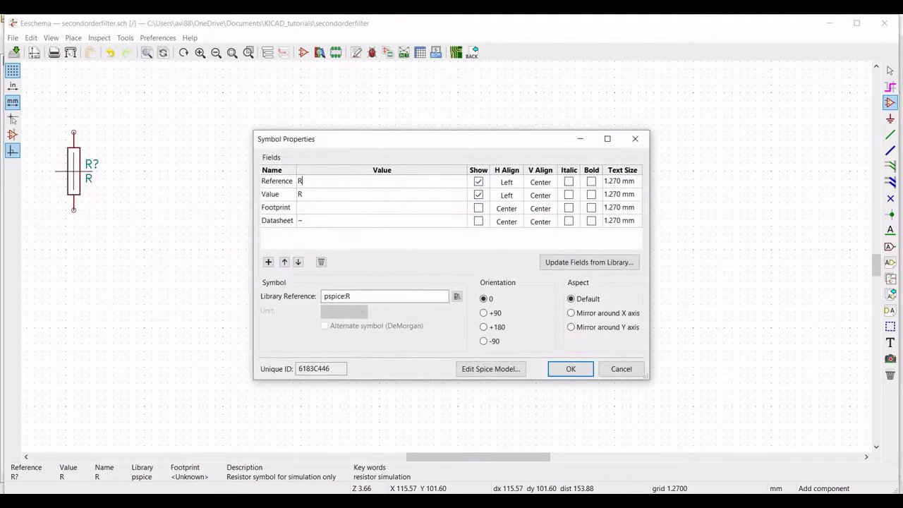
pyautogui.click(304, 199)
pyautogui.write('68k')
pyautogui.click(484, 312)
pyautogui.click(571, 368)
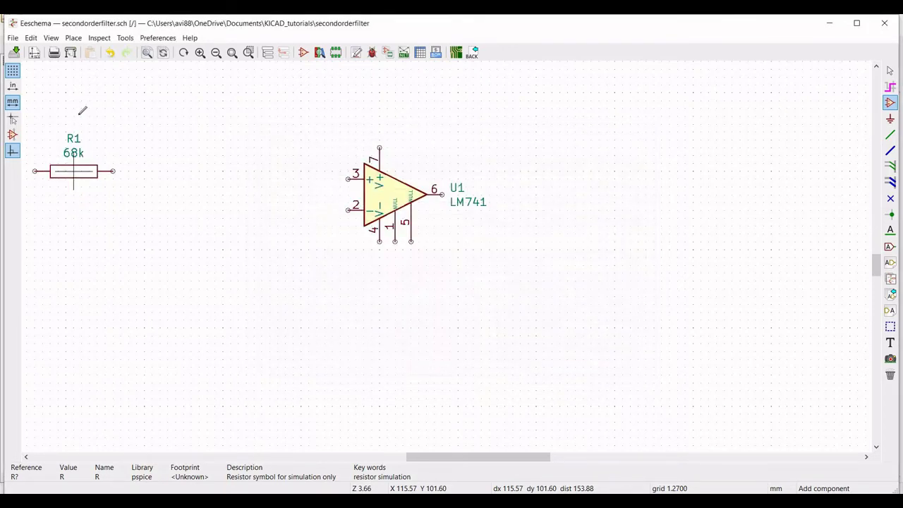
# Duplicate resistor R1 and place the copy between R1 and the op-amp, level with R1.
pyautogui.rightClick(78, 173)
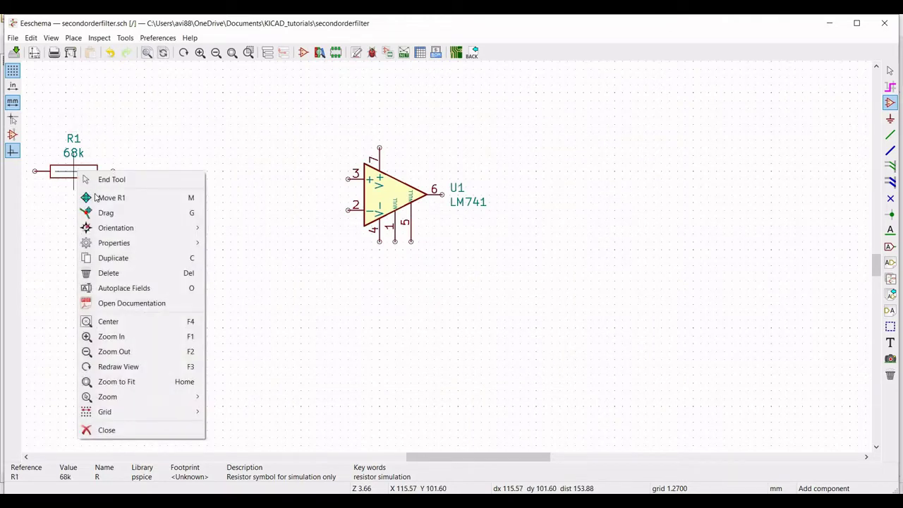
pyautogui.click(127, 257)
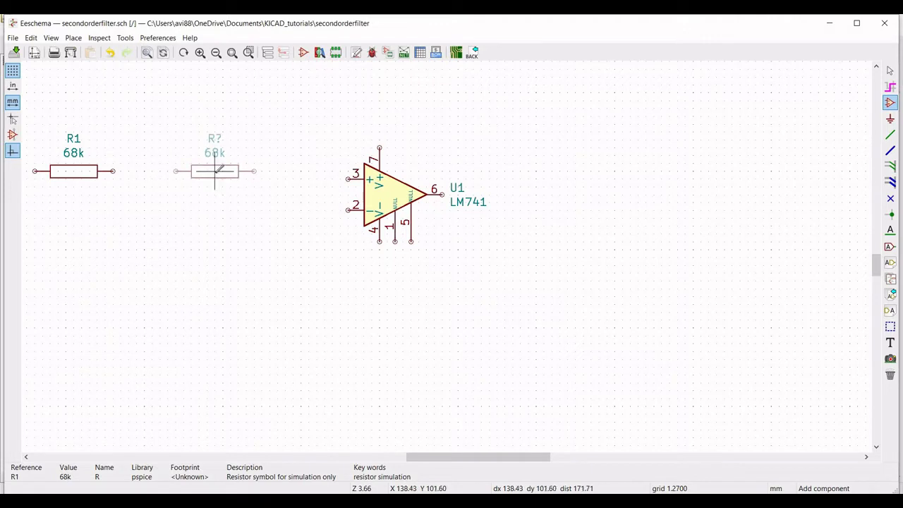
pyautogui.click(230, 157)
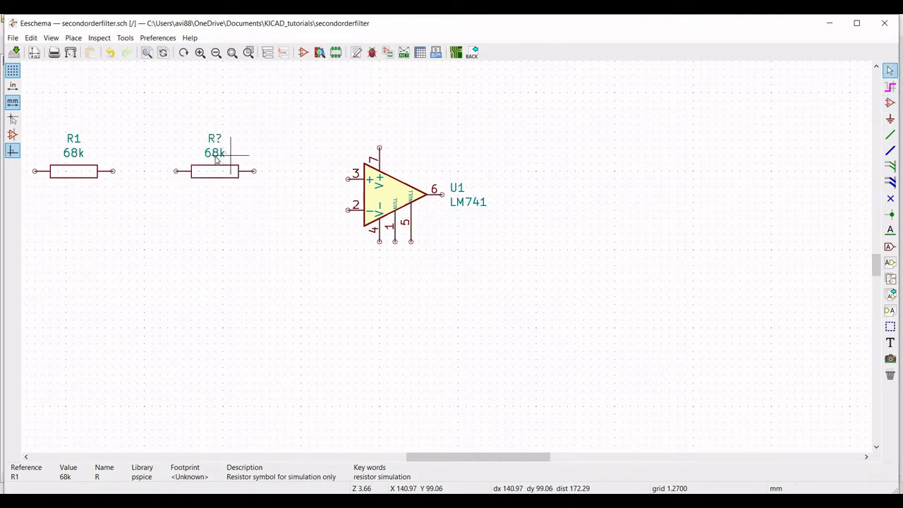
# Set the reference of the copied resistor between R1 and the op-amp to R2.
pyautogui.rightClick(215, 172)
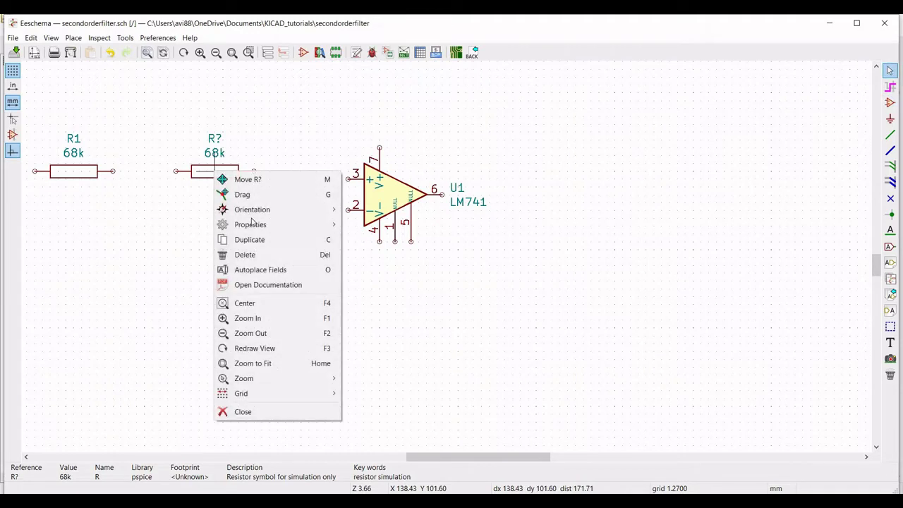
pyautogui.moveTo(296, 224)
pyautogui.click(356, 224)
pyautogui.write('R2')
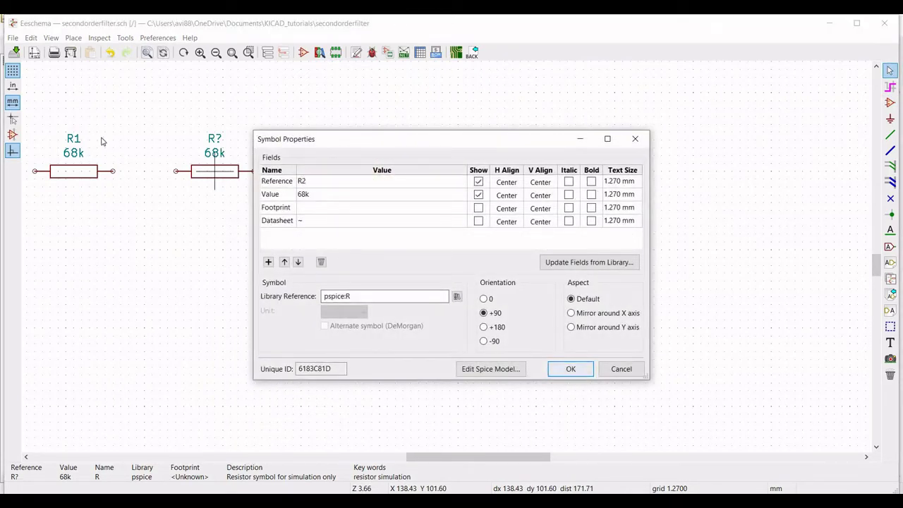
pyautogui.press('Return')
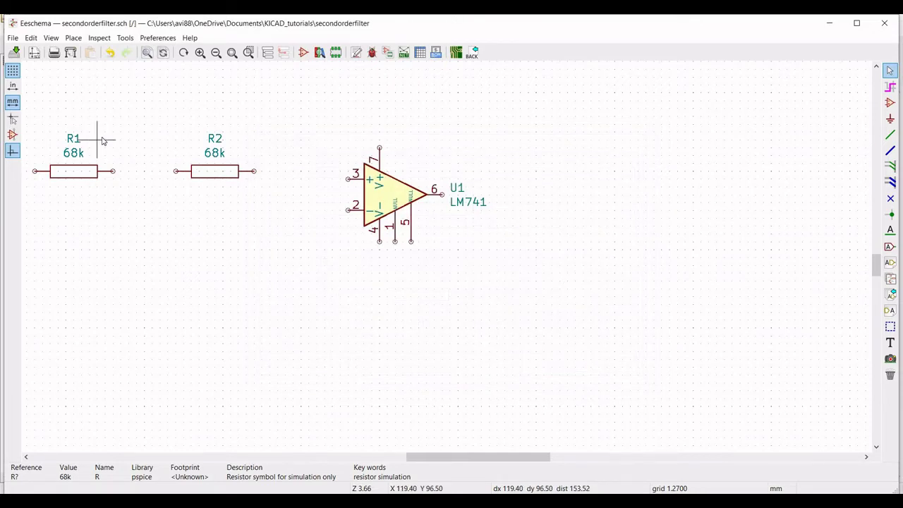
# Place a pspice resistor symbol R below the op-amp, leaving clear space under its pins.
pyautogui.click(891, 103)
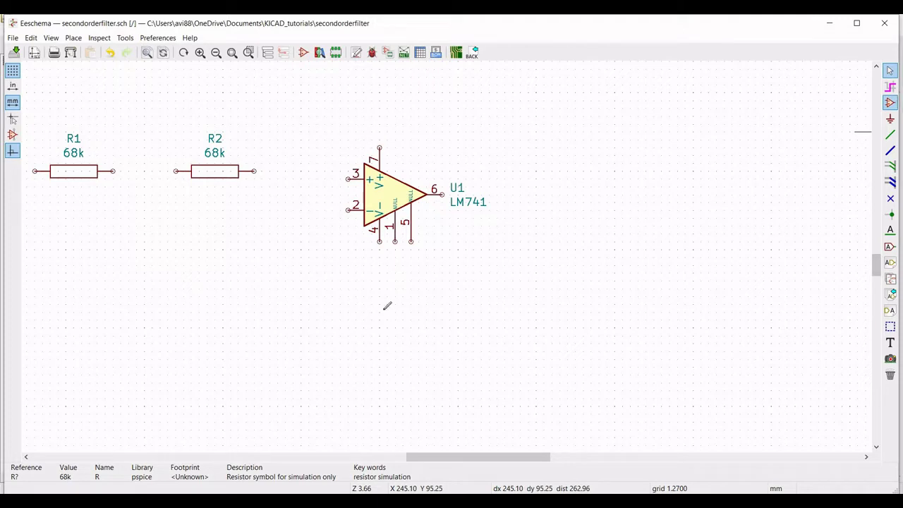
pyautogui.click(387, 358)
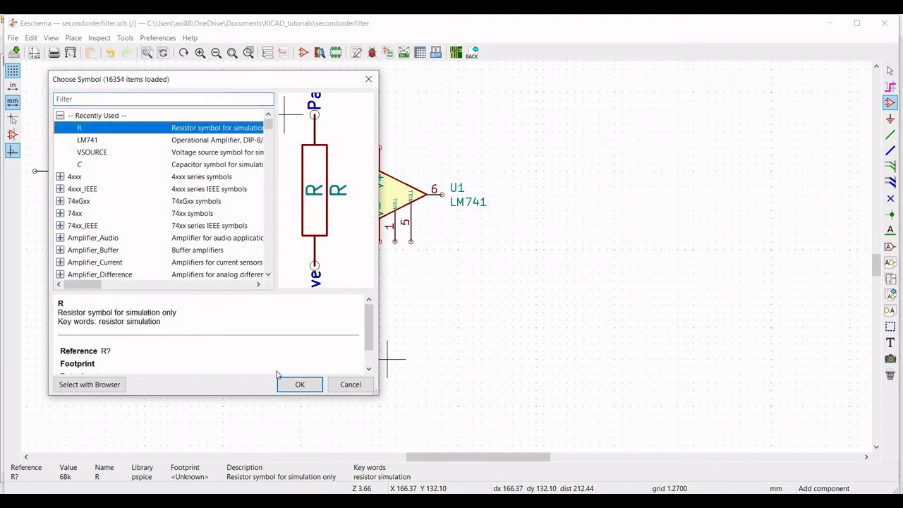
pyautogui.click(293, 385)
pyautogui.click(386, 358)
# Set the reference of the resistor below the op-amp to R3, its value to 150k and its orientation to +90.
pyautogui.rightClick(386, 358)
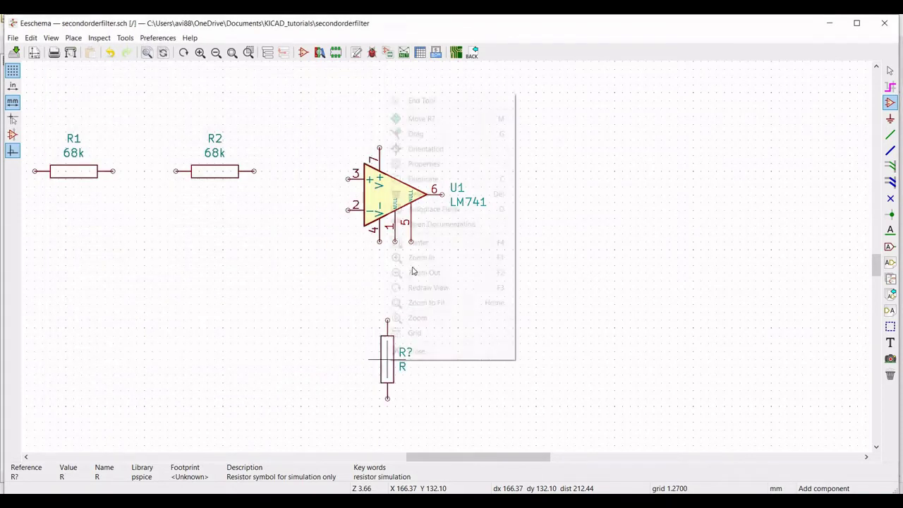
pyautogui.moveTo(452, 150)
pyautogui.moveTo(496, 165)
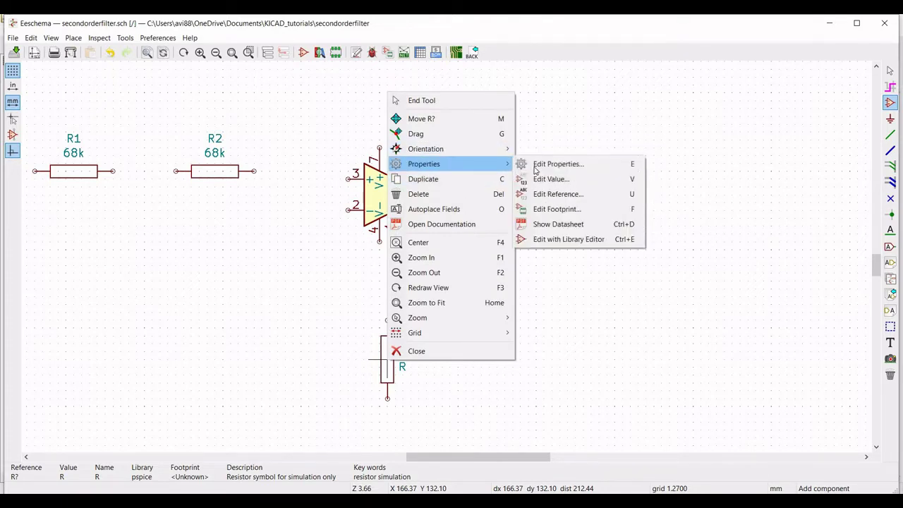
pyautogui.click(557, 164)
pyautogui.write('R3')
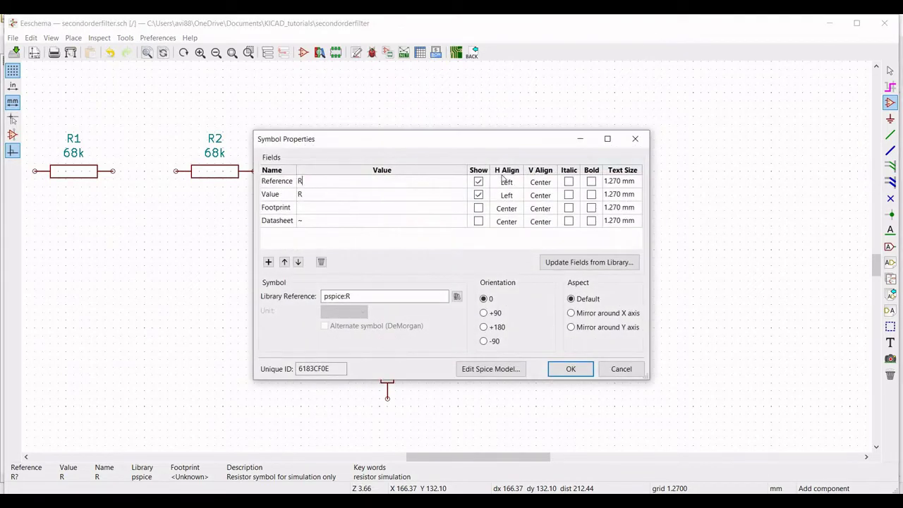
pyautogui.click(325, 197)
pyautogui.click(483, 313)
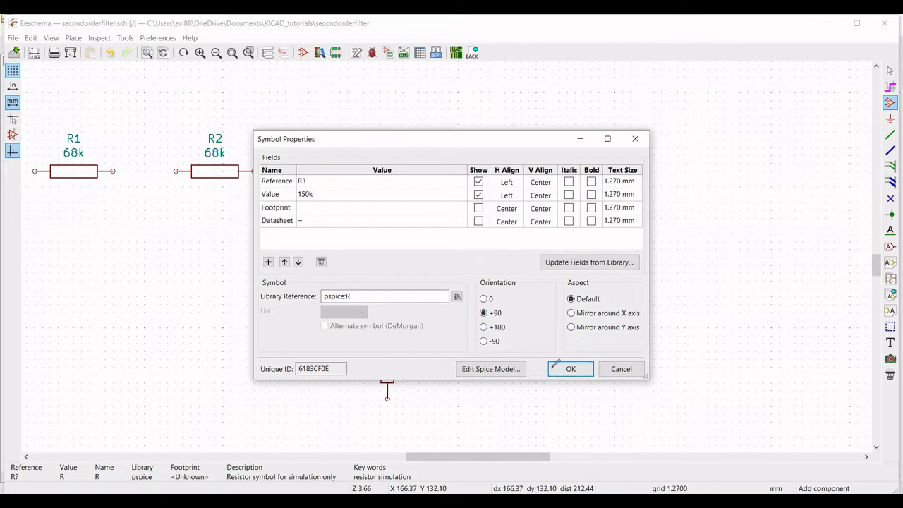
pyautogui.click(564, 368)
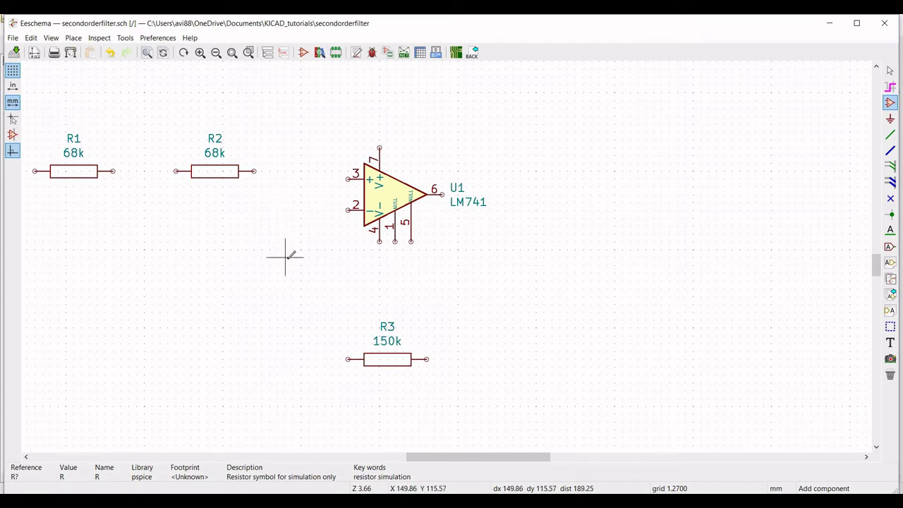
# Place a pspice capacitor symbol C upright between R2 and the op-amp, slightly below them.
pyautogui.click(286, 257)
pyautogui.click(178, 168)
pyautogui.click(300, 385)
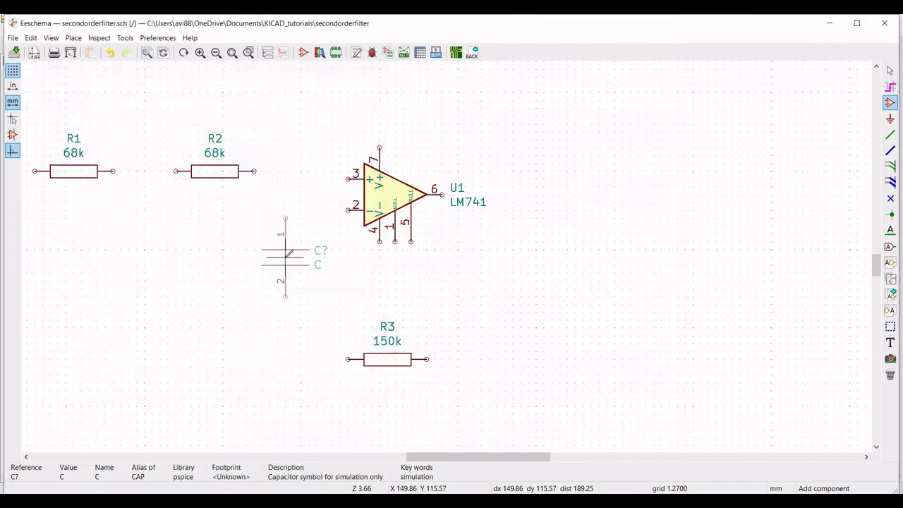
pyautogui.click(286, 260)
# Set the capacitor's reference to C1 and its value to 1600p.
pyautogui.rightClick(285, 261)
pyautogui.moveTo(345, 300)
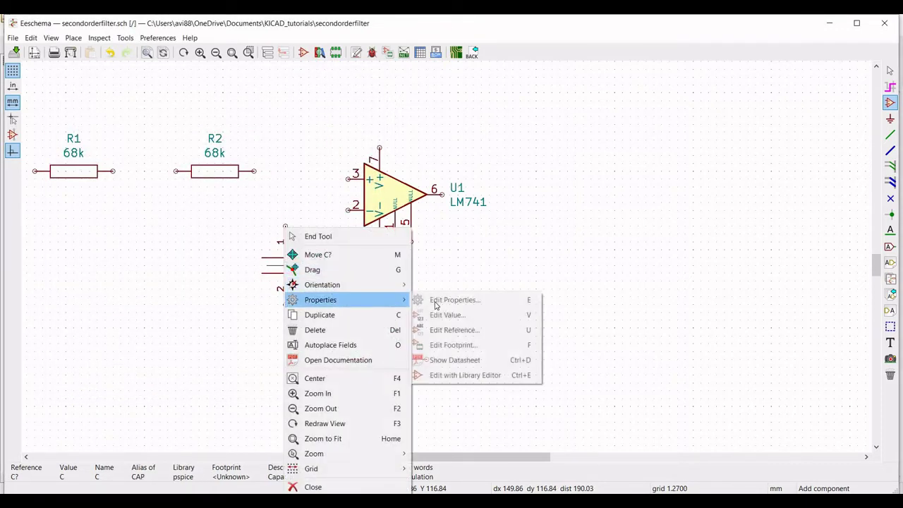
pyautogui.click(451, 300)
pyautogui.write('C1')
pyautogui.click(345, 196)
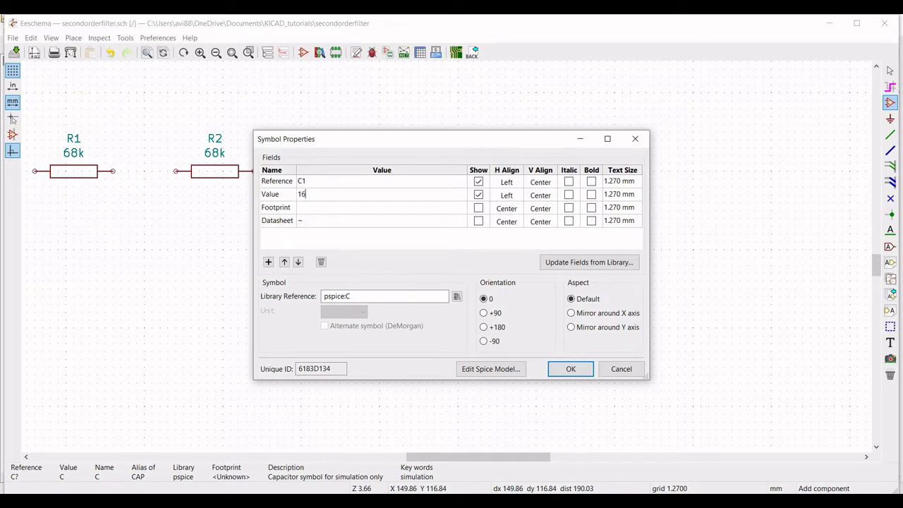
pyautogui.write('1600p')
pyautogui.click(571, 367)
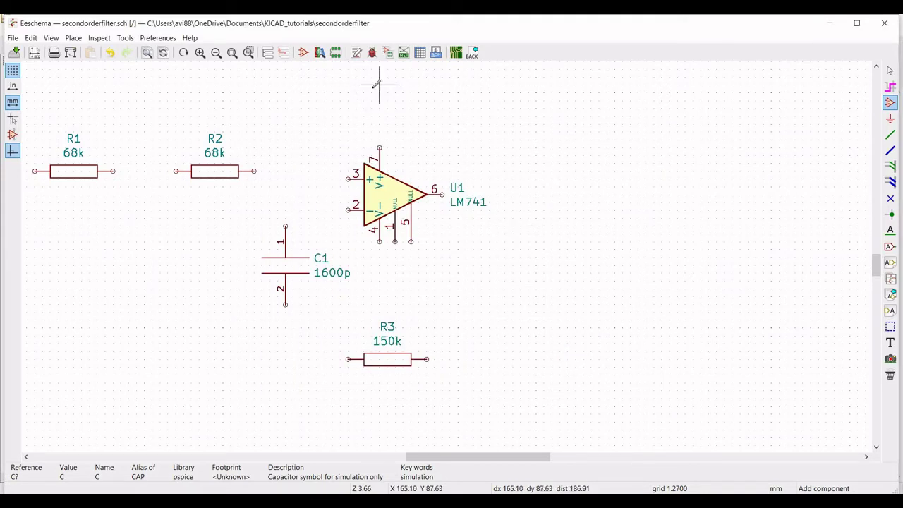
# Place a second pspice capacitor symbol C above the op-amp, clear of its upper supply pin.
pyautogui.click(342, 88)
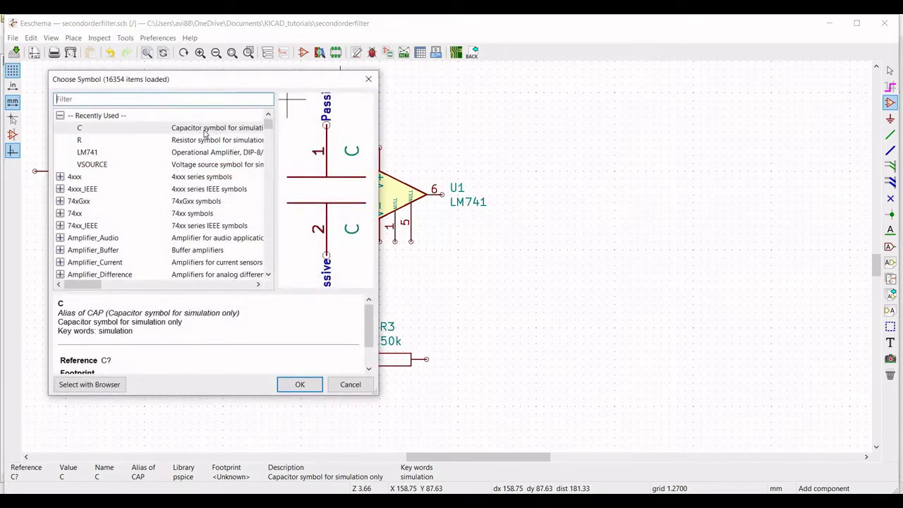
pyautogui.click(298, 384)
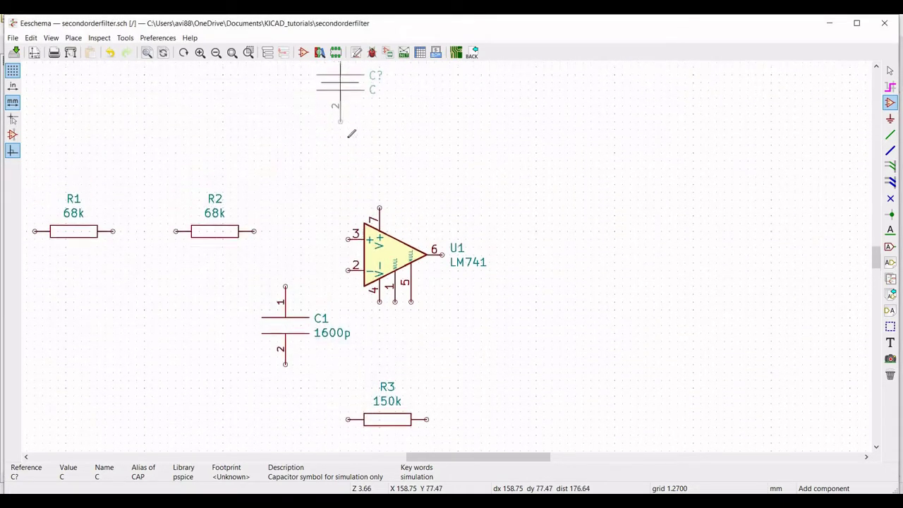
pyautogui.click(343, 155)
# Set the reference of the capacitor above the op-amp to C2, its value to 3300p and its orientation to +90.
pyautogui.rightClick(343, 156)
pyautogui.moveTo(399, 225)
pyautogui.click(494, 226)
pyautogui.write('C2')
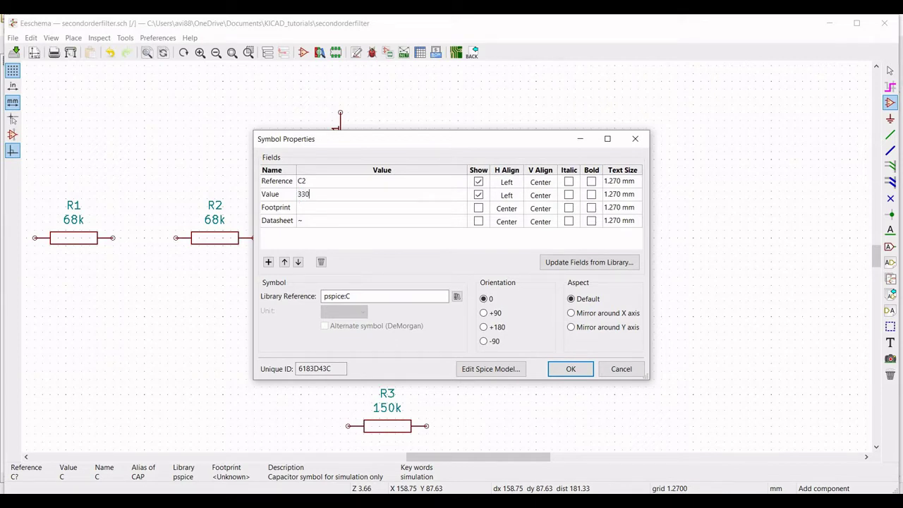
pyautogui.write('3300p')
pyautogui.click(485, 314)
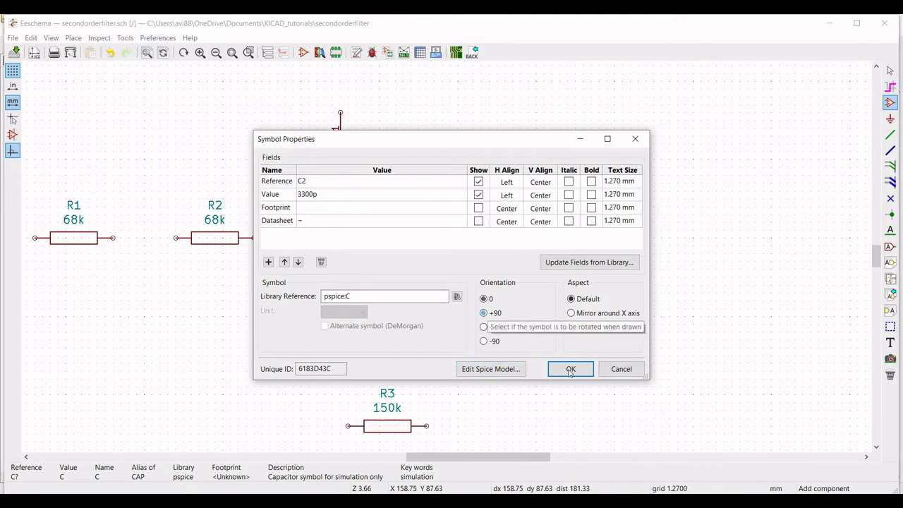
pyautogui.click(571, 370)
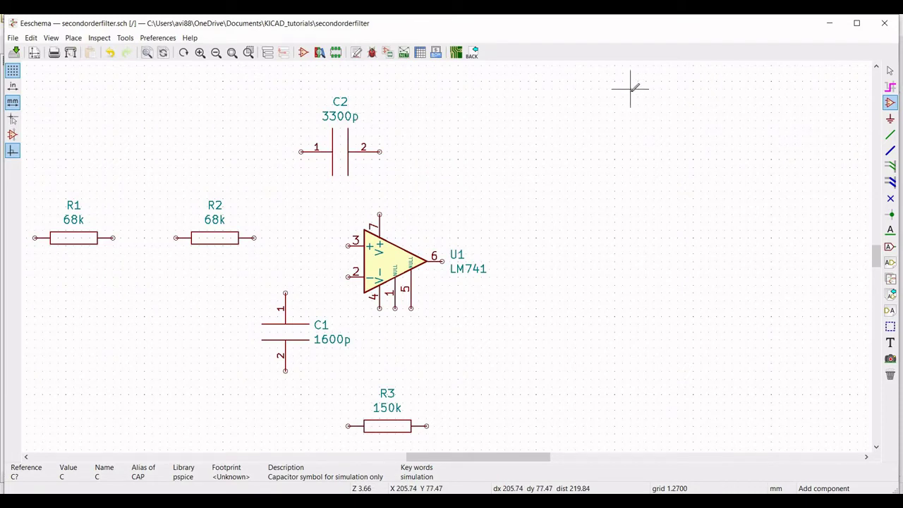
# Place two pspice VSOURCE symbols side by side, above and to the right of the op-amp.
pyautogui.click(584, 117)
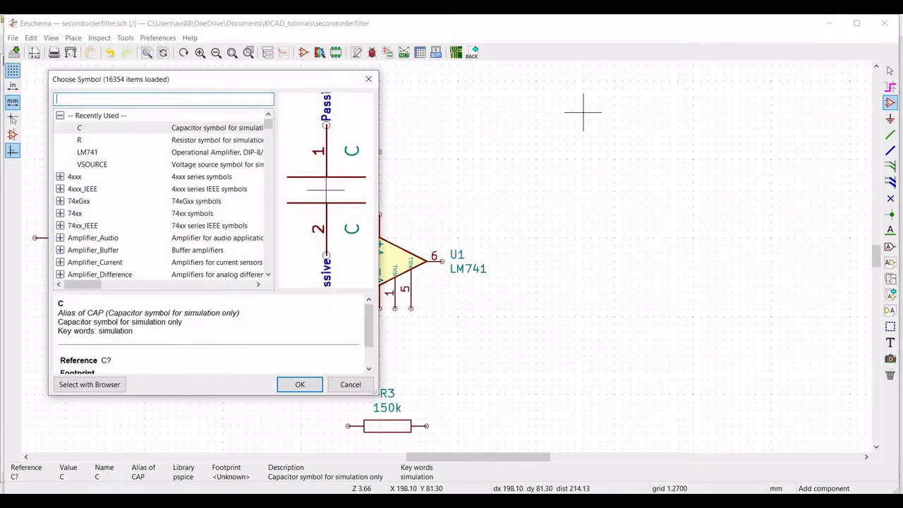
pyautogui.write('pspice')
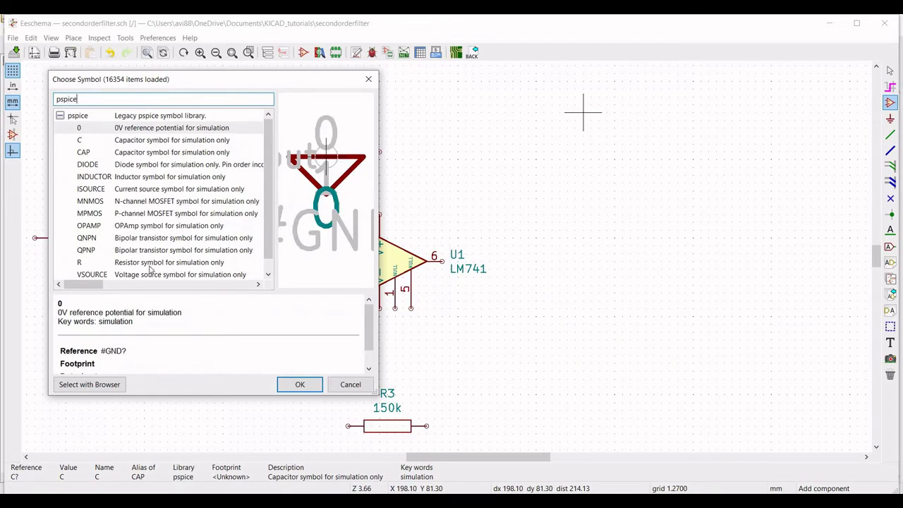
pyautogui.click(150, 275)
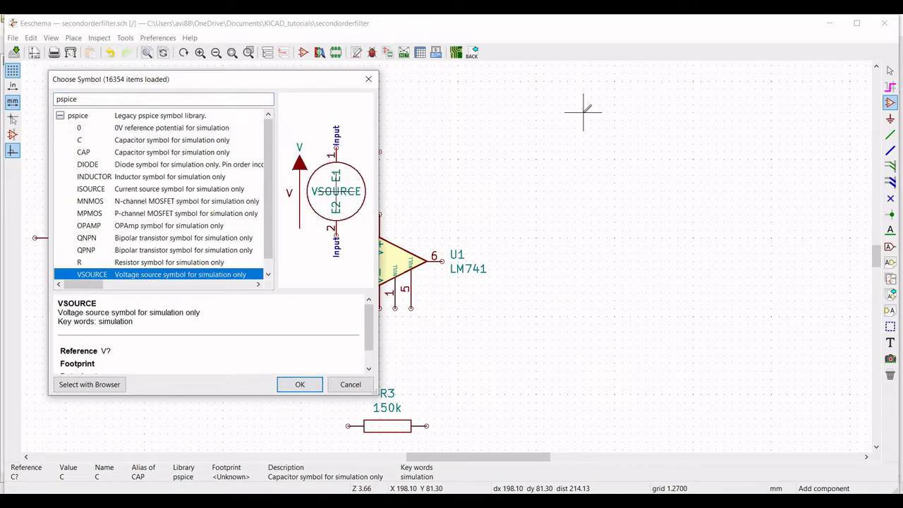
pyautogui.click(299, 385)
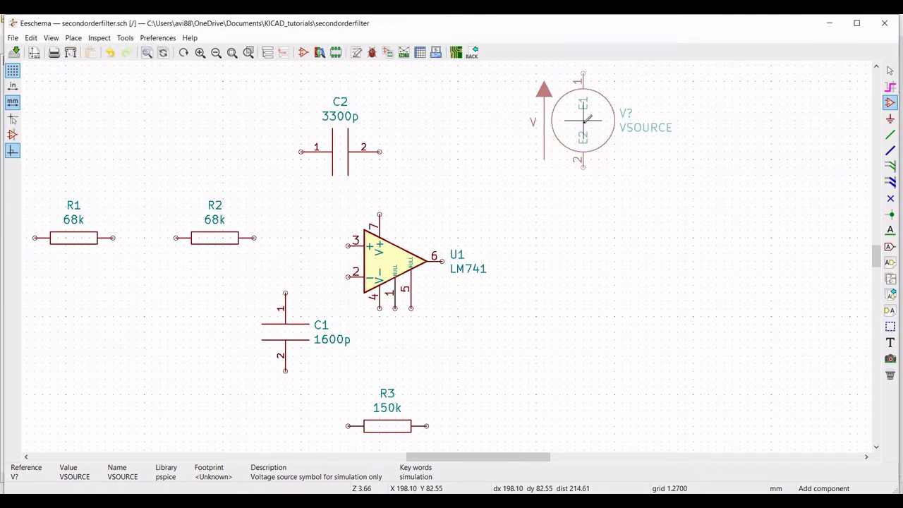
pyautogui.click(582, 120)
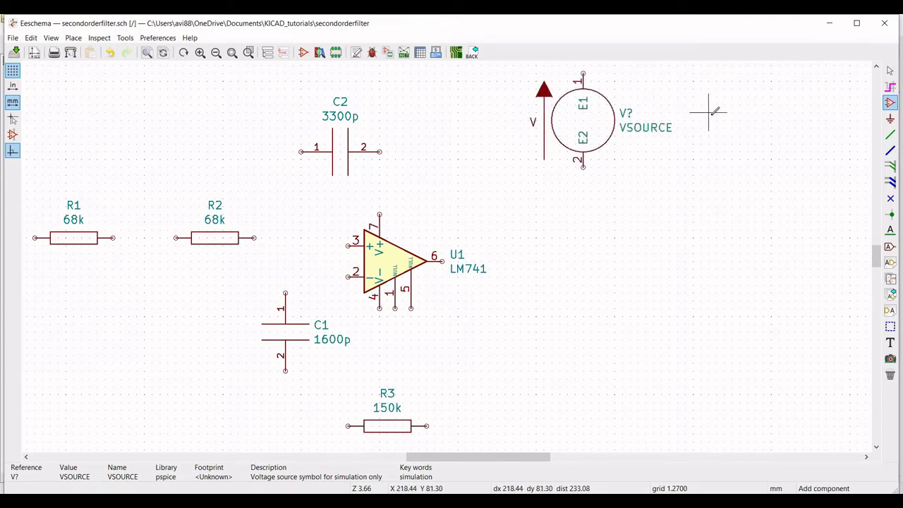
pyautogui.click(711, 118)
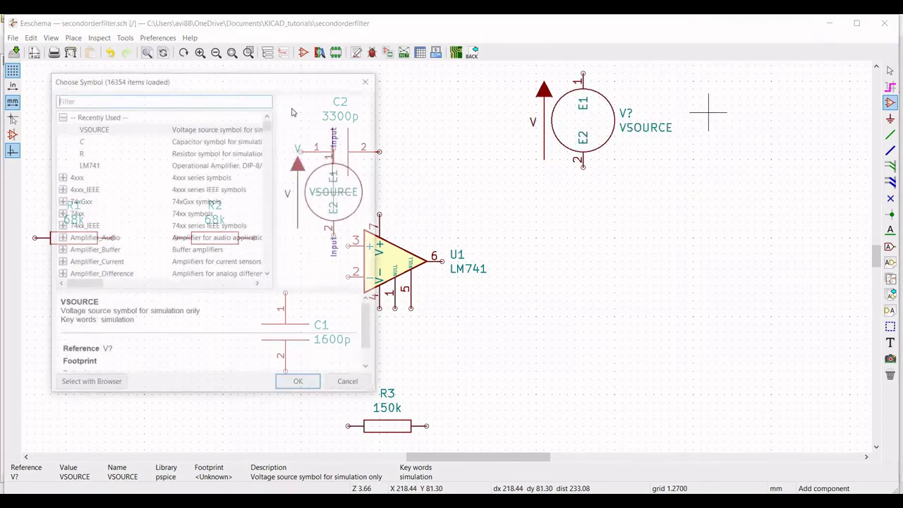
pyautogui.click(301, 386)
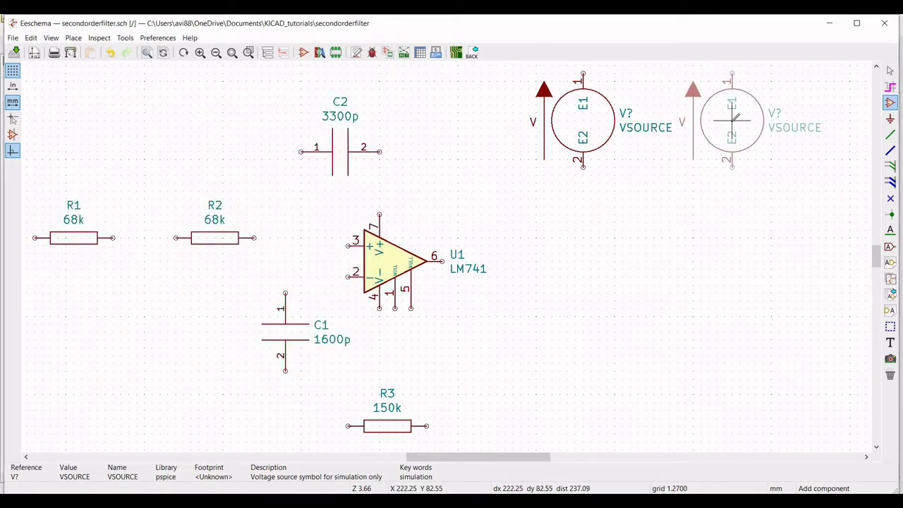
pyautogui.click(732, 120)
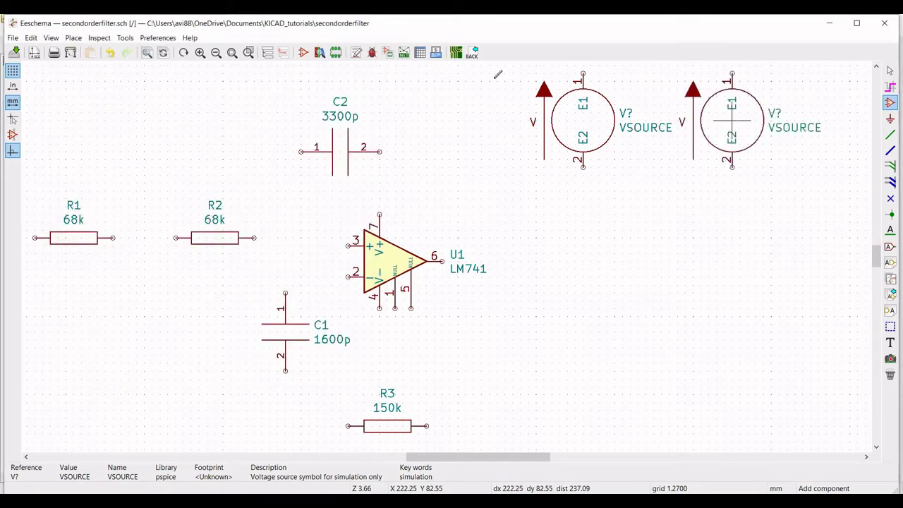
# Place a third VSOURCE symbol directly above resistor R1 and finish adding components.
pyautogui.click(73, 97)
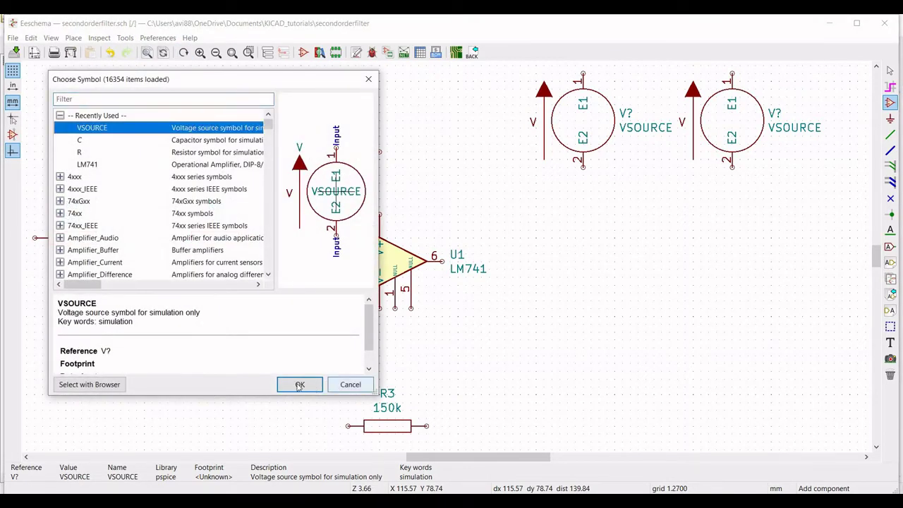
pyautogui.click(300, 384)
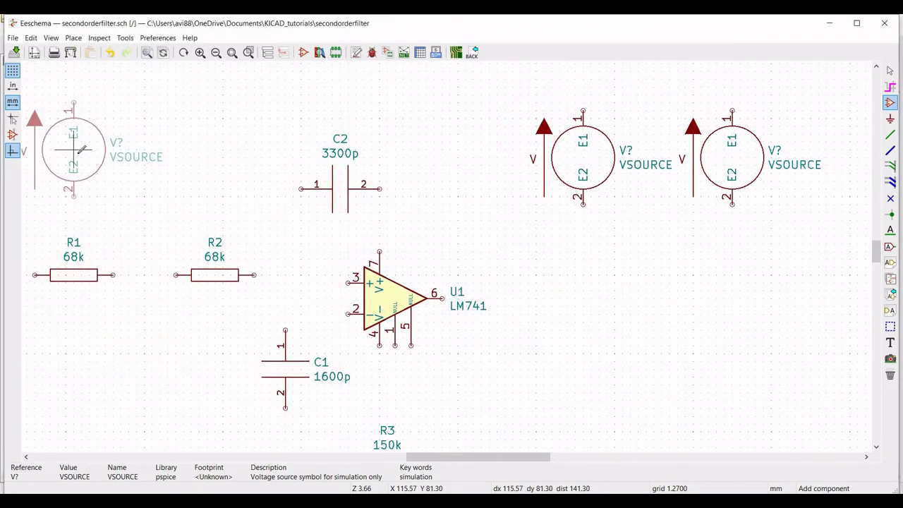
pyautogui.click(74, 156)
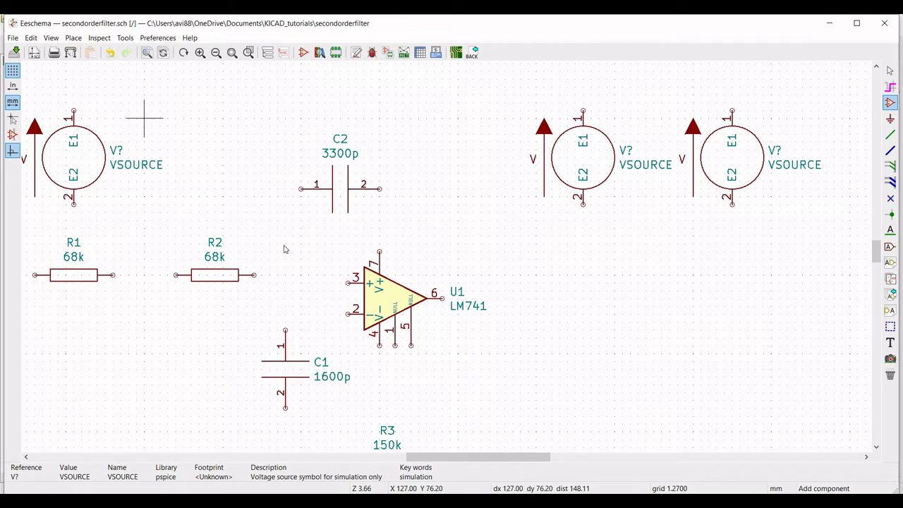
pyautogui.press('Escape')
# Attach a GND power symbol to pin 2 of the voltage source above R1.
pyautogui.moveTo(413, 457); pyautogui.dragTo(404, 457)
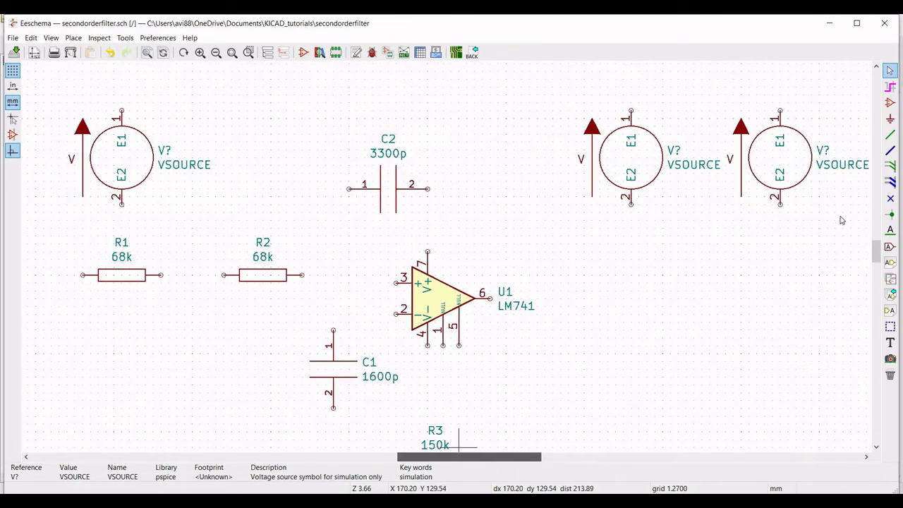
pyautogui.click(890, 120)
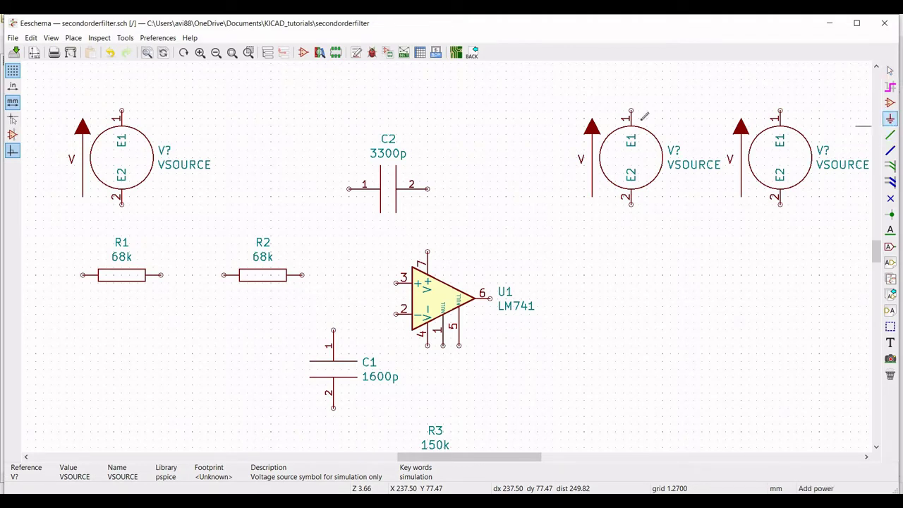
pyautogui.click(126, 203)
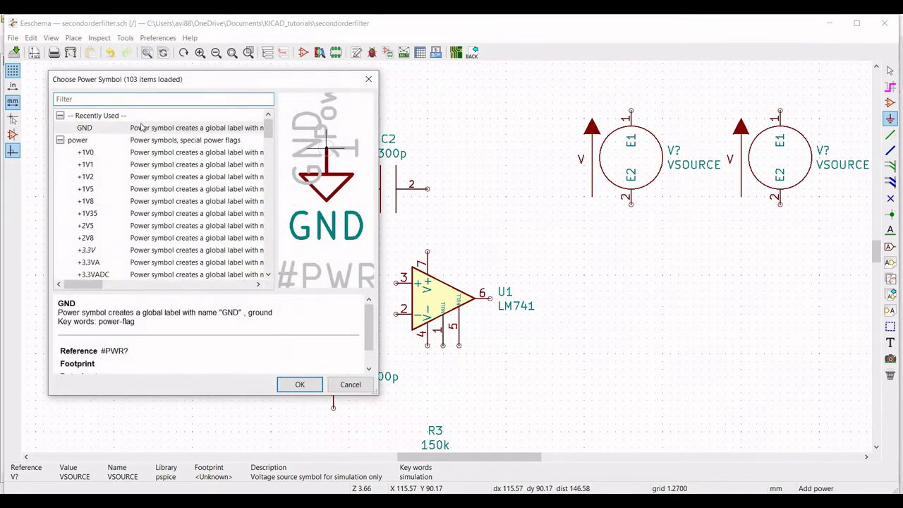
pyautogui.click(140, 128)
pyautogui.click(298, 385)
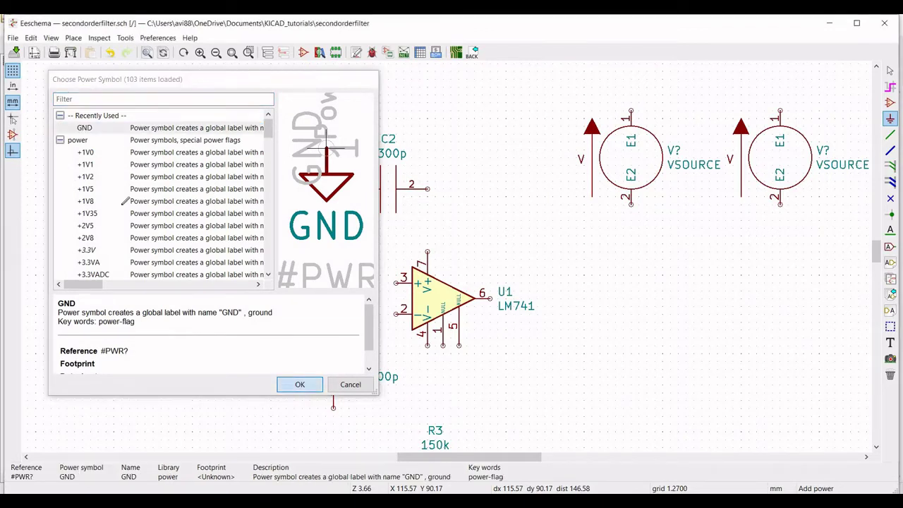
pyautogui.click(124, 203)
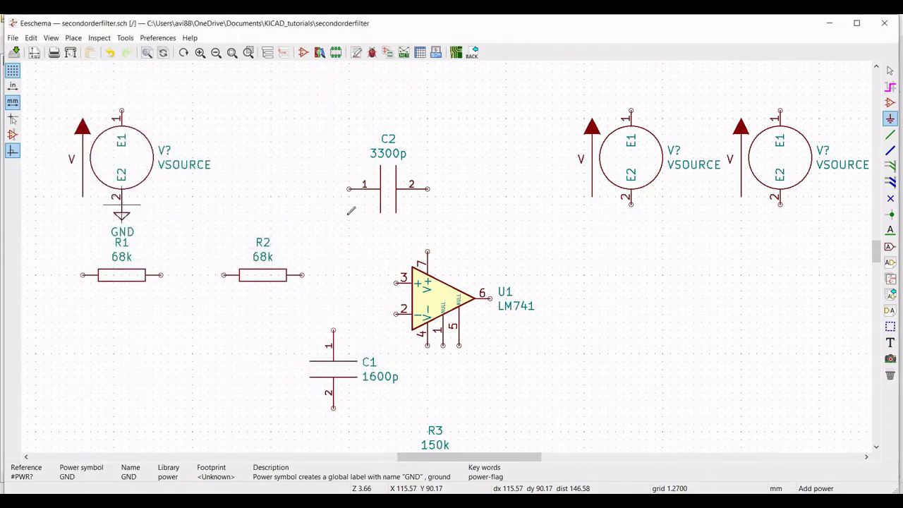
# Attach GND power symbols to pin 2 of the two side-by-side voltage sources and to pin 2 of C1.
pyautogui.click(631, 204)
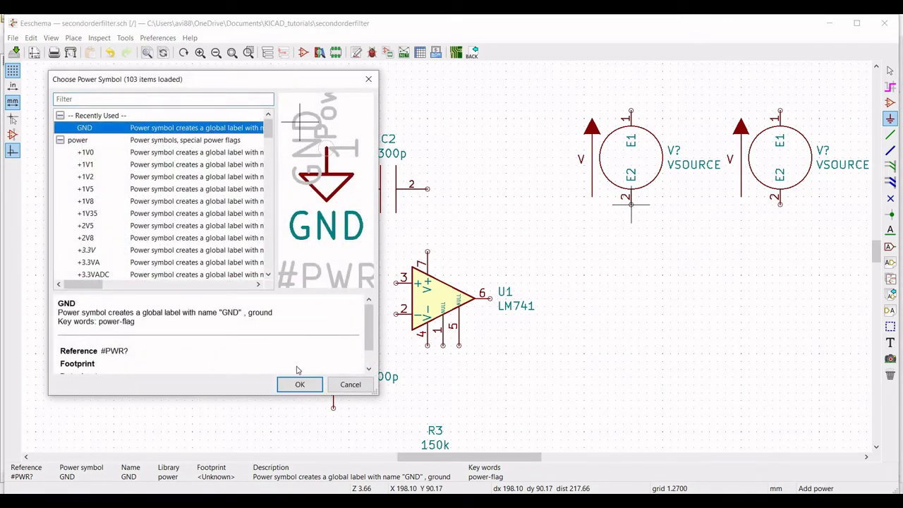
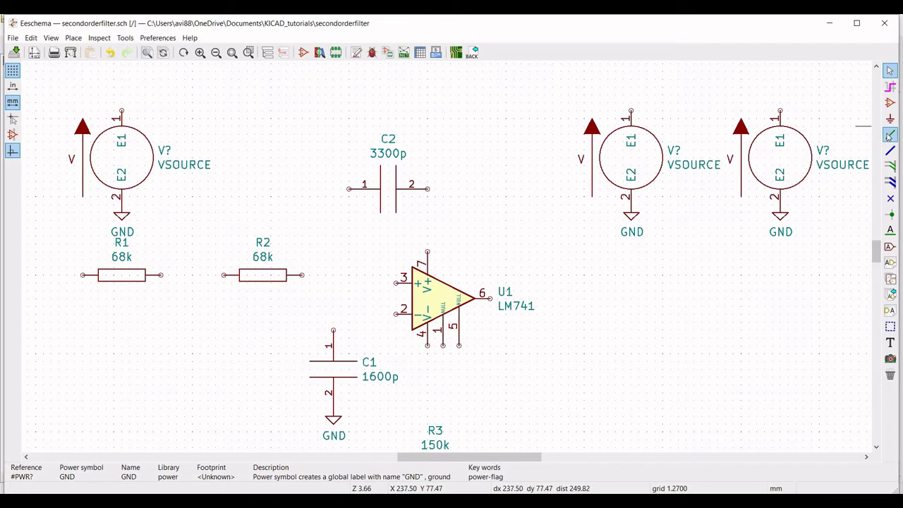
# Wire R1 to R2 and R2 to op-amp pin 3, and connect pin 1 of C1 to the wire between R2 and pin 3.
pyautogui.click(890, 134)
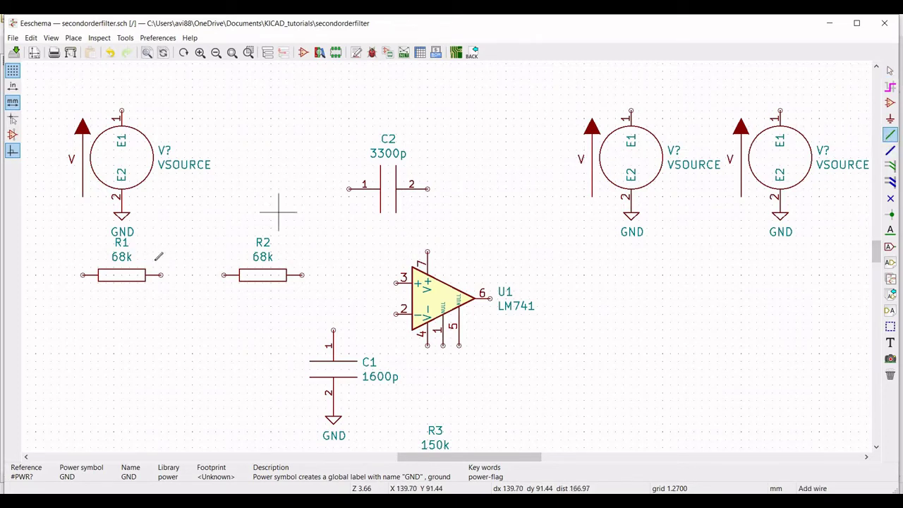
pyautogui.click(161, 275)
pyautogui.click(239, 275)
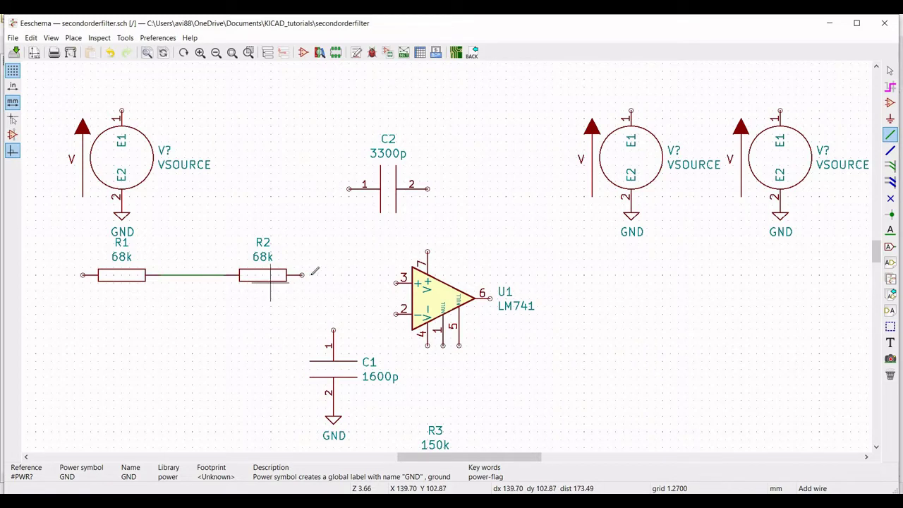
pyautogui.click(302, 275)
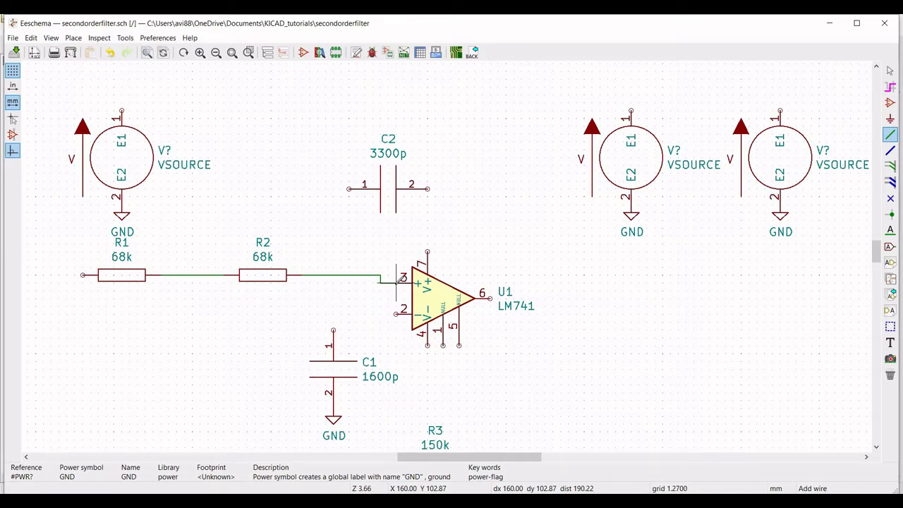
pyautogui.click(333, 329)
pyautogui.click(333, 274)
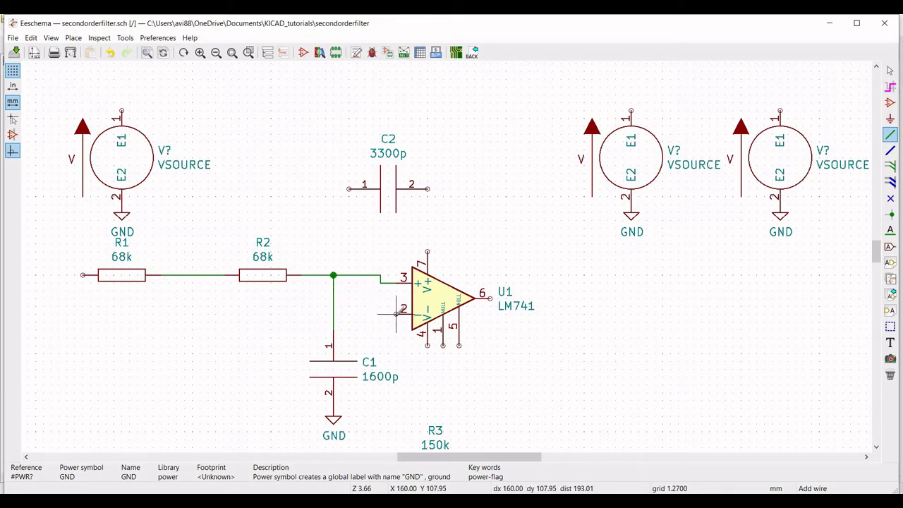
# Wire op-amp pin 2 to the near end of R3 and the other end of R3 to output pin 6.
pyautogui.click(396, 313)
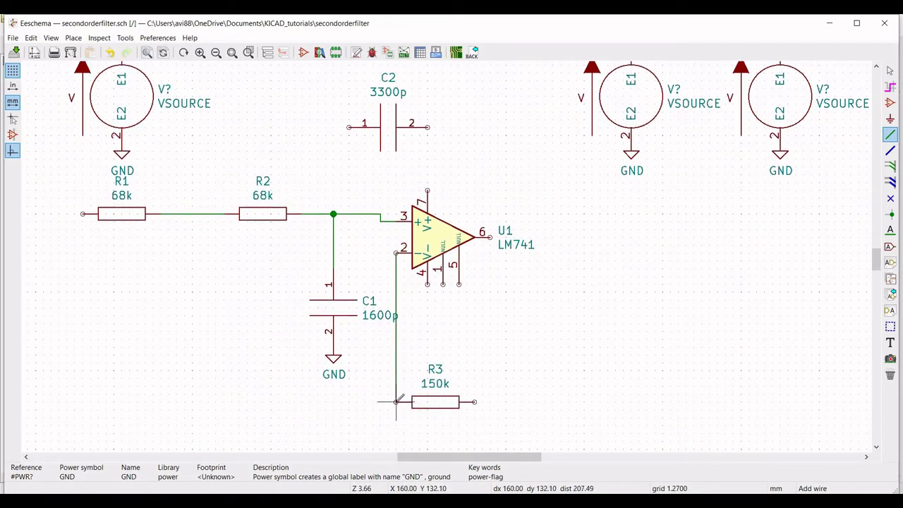
pyautogui.click(474, 402)
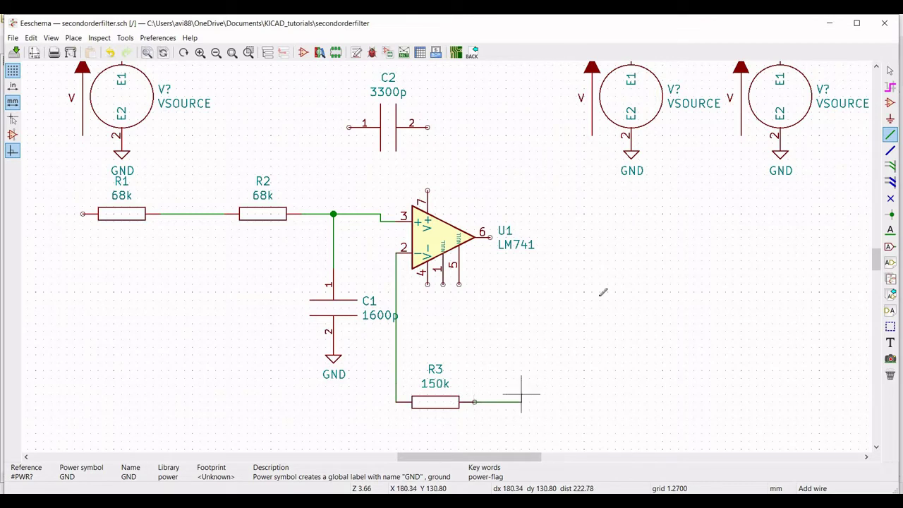
pyautogui.click(599, 238)
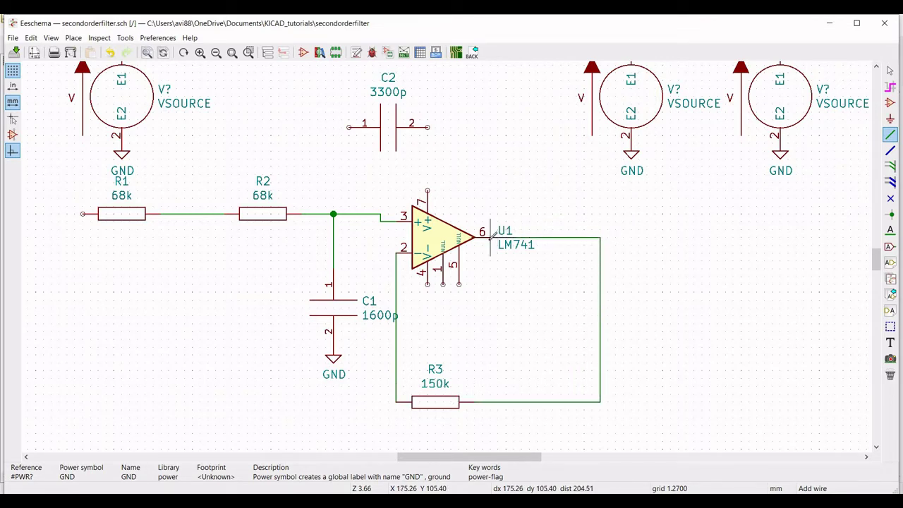
# Wire pin 2 of C2 to the op-amp output and pin 1 of C2 to the node between R1 and R2.
pyautogui.click(428, 127)
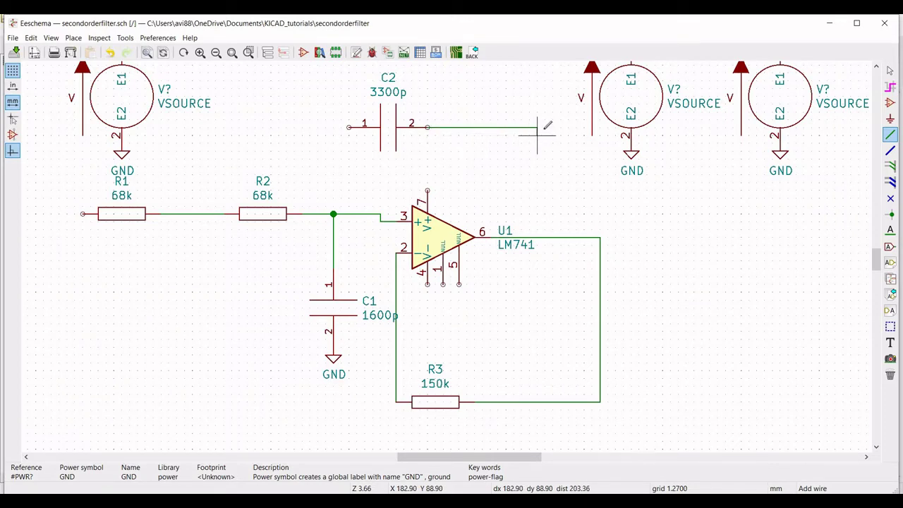
pyautogui.click(545, 238)
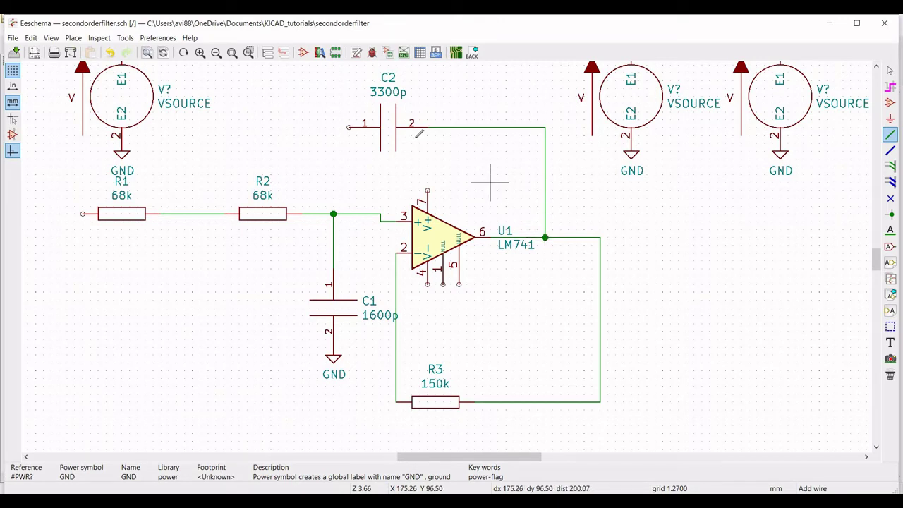
pyautogui.click(349, 127)
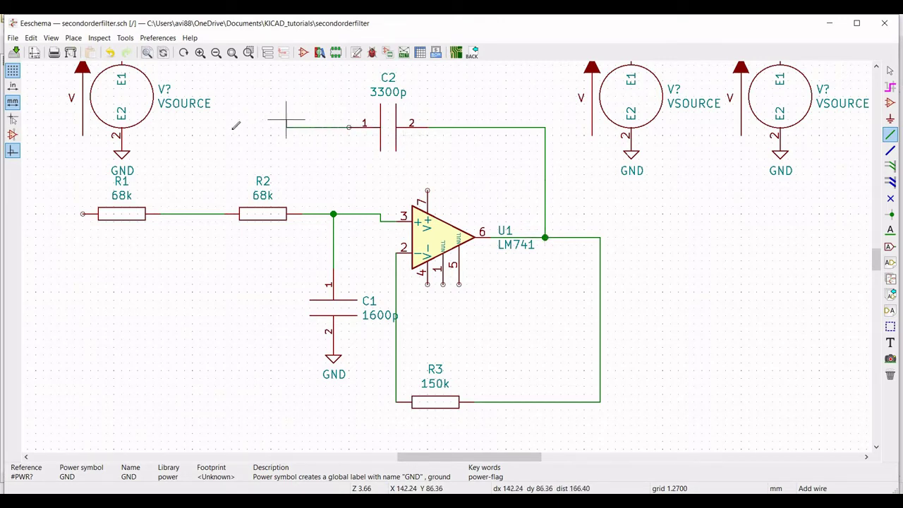
pyautogui.click(200, 211)
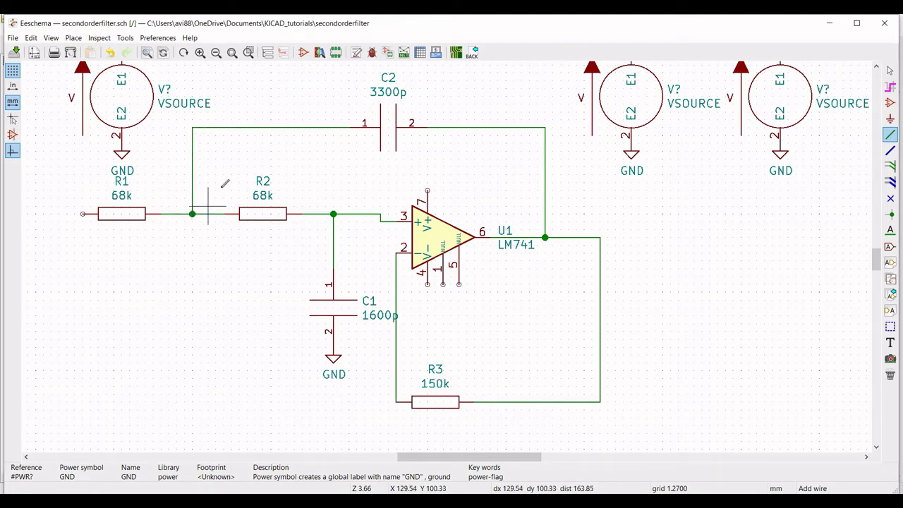
pyautogui.press('Escape')
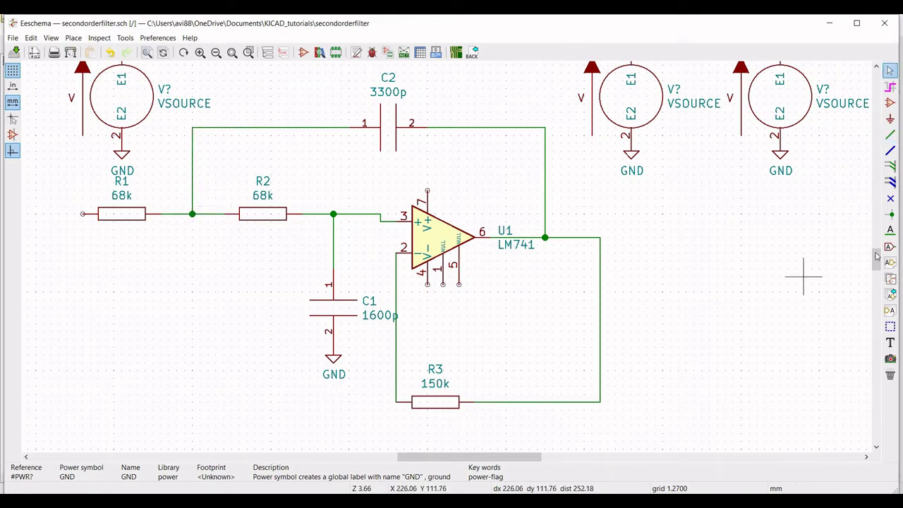
# Attach a global label Vin to pin 1 of the voltage source above R1.
pyautogui.scroll(1, 877, 253)
pyautogui.scroll(1, 876, 252)
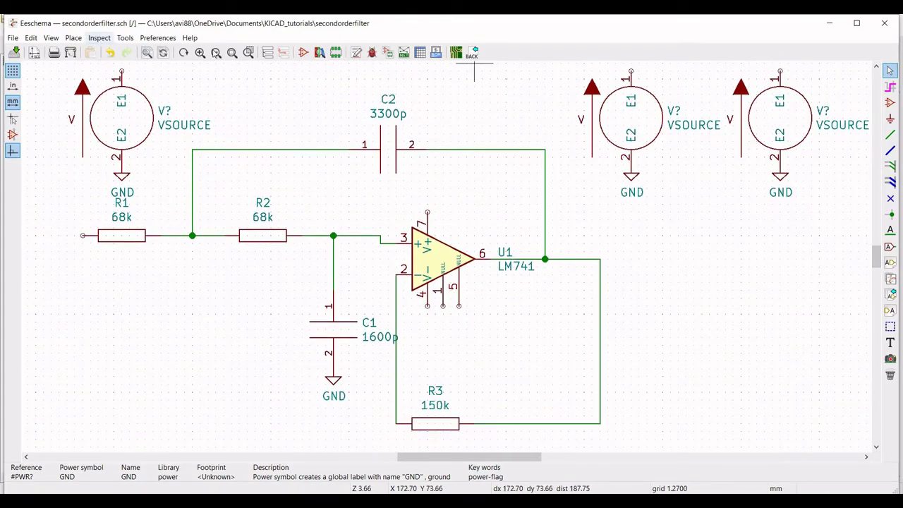
pyautogui.click(216, 52)
pyautogui.scroll(2, 874, 289)
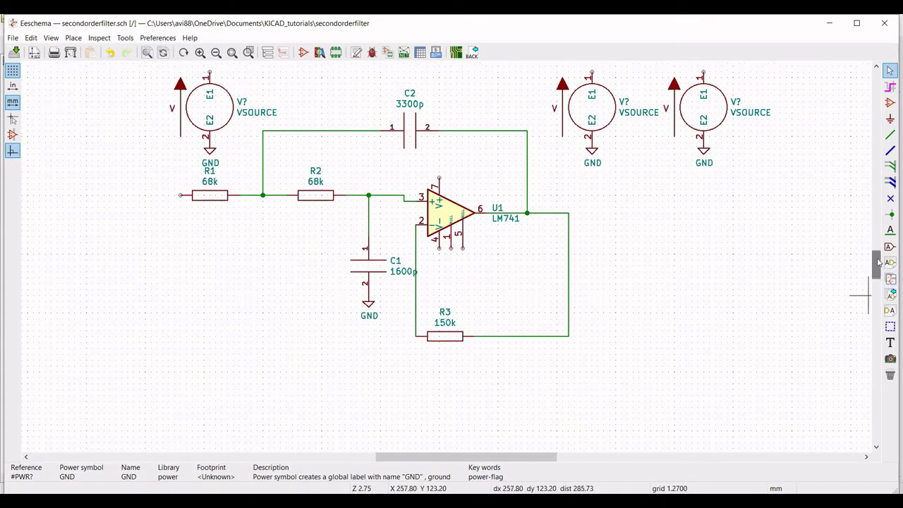
pyautogui.moveTo(495, 455); pyautogui.dragTo(524, 455)
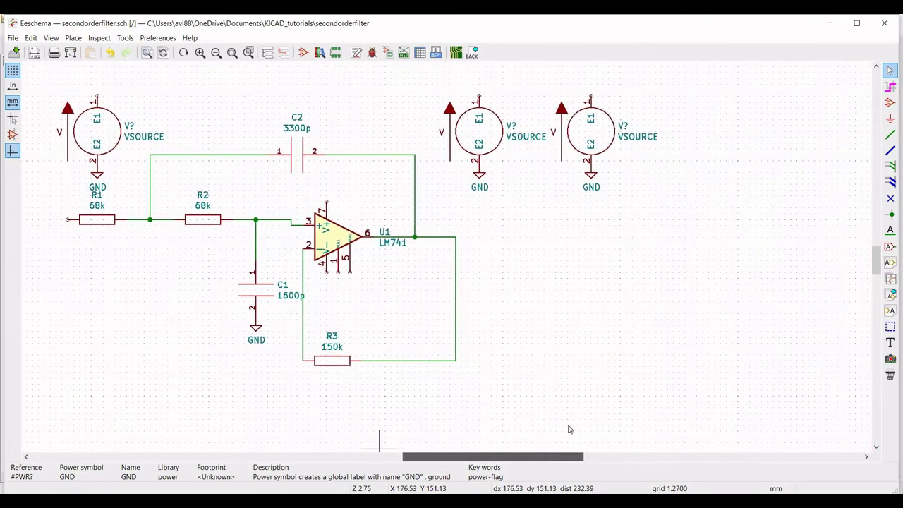
pyautogui.click(890, 247)
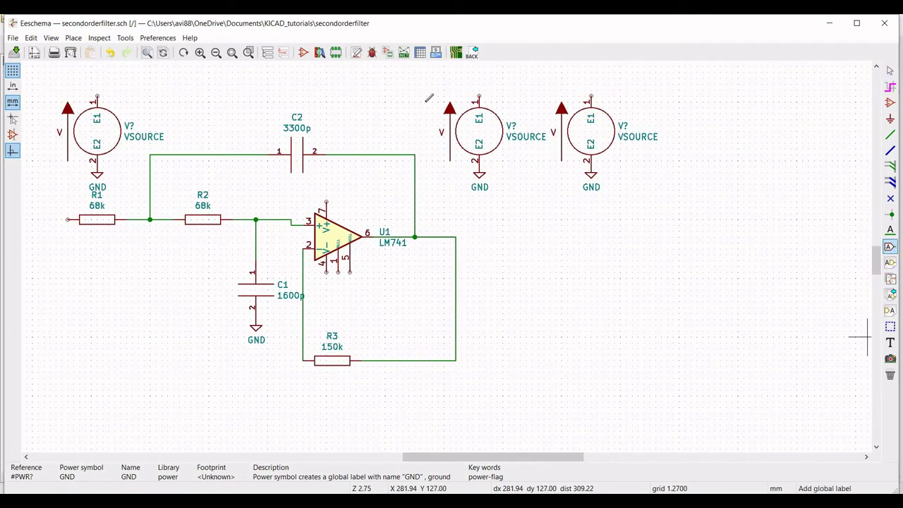
pyautogui.click(97, 87)
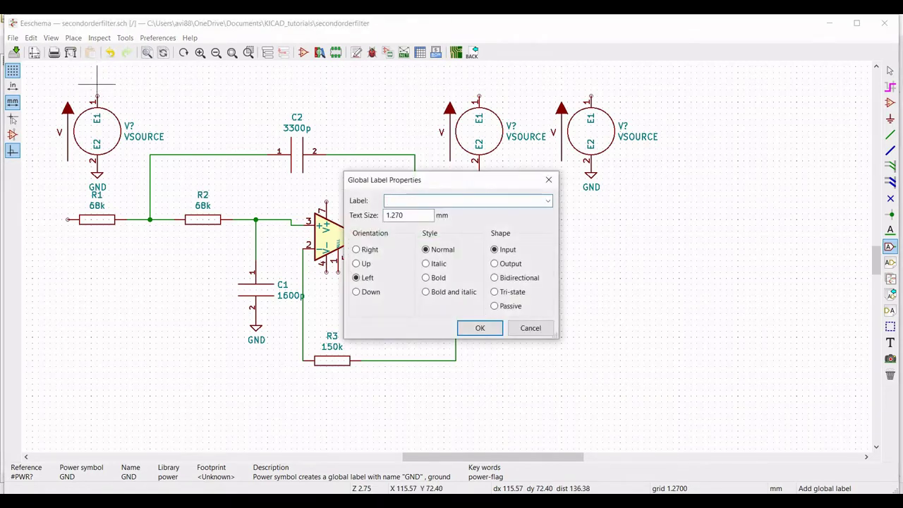
pyautogui.click(477, 329)
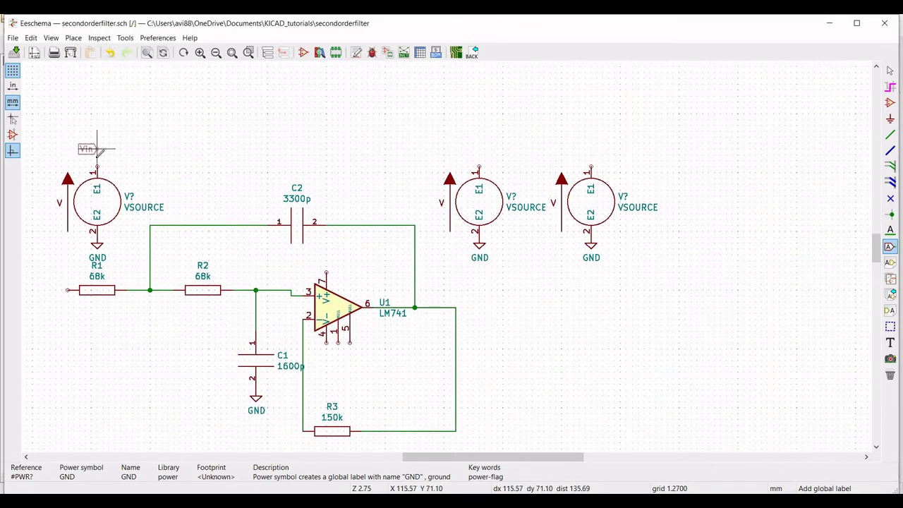
pyautogui.click(96, 166)
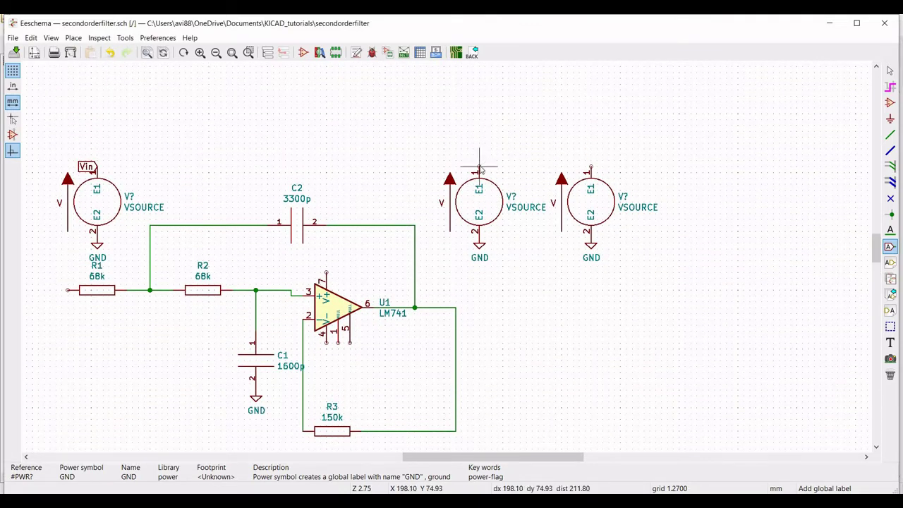
# Attach global labels to pin 1 of the two side-by-side voltage sources, Vcc on the nearer one and Vee on the outer one.
pyautogui.click(480, 169)
pyautogui.write('Vcc')
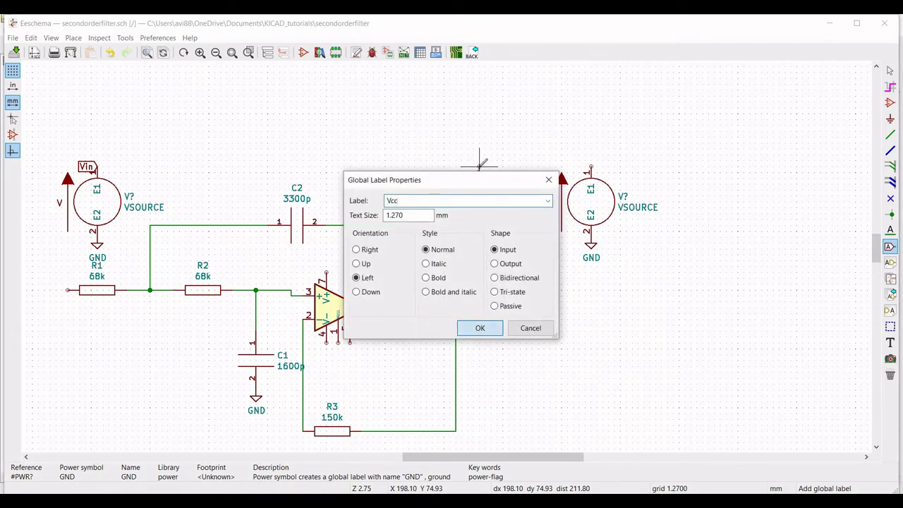
pyautogui.click(478, 328)
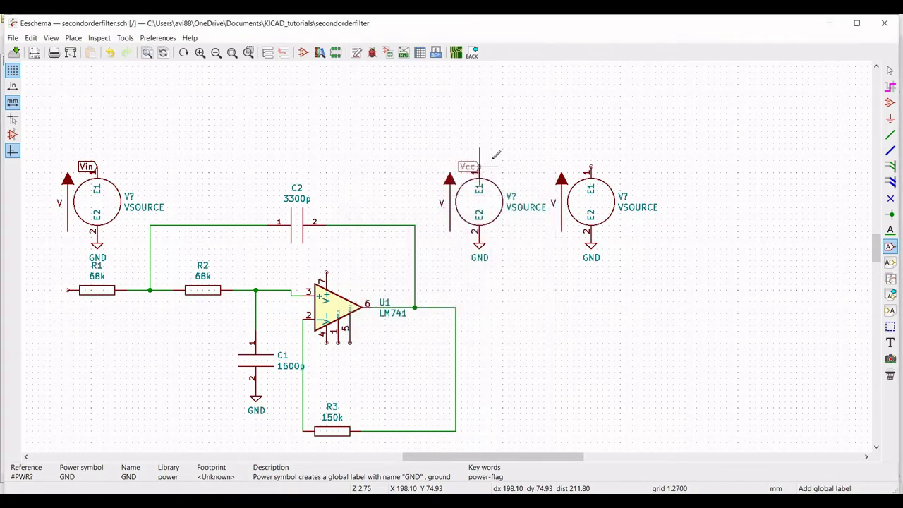
pyautogui.click(592, 168)
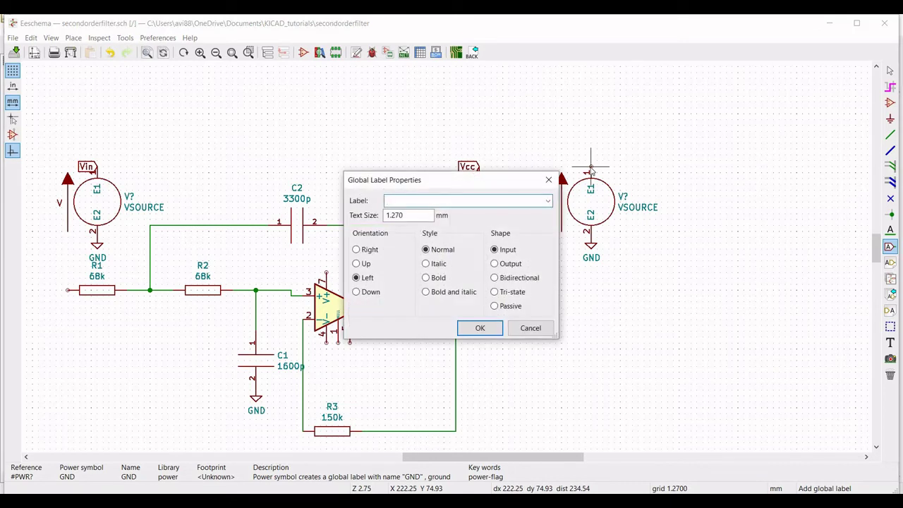
pyautogui.click(478, 328)
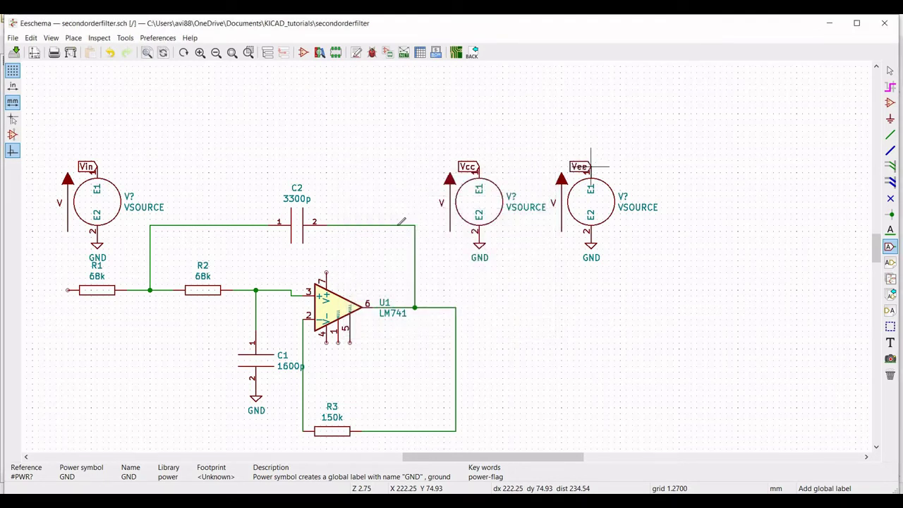
# Attach the global label Vcc to op-amp pin 7 and the global label Vee to op-amp pin 4.
pyautogui.click(326, 272)
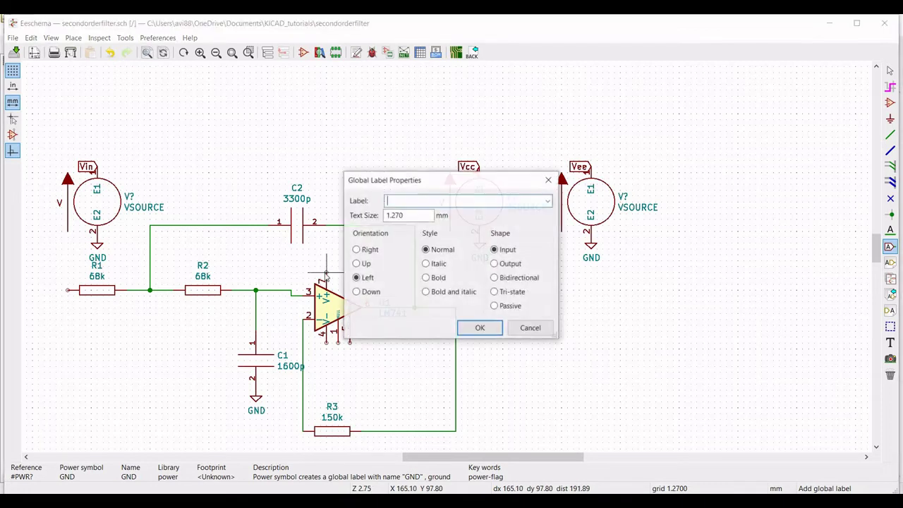
pyautogui.write('Vcc')
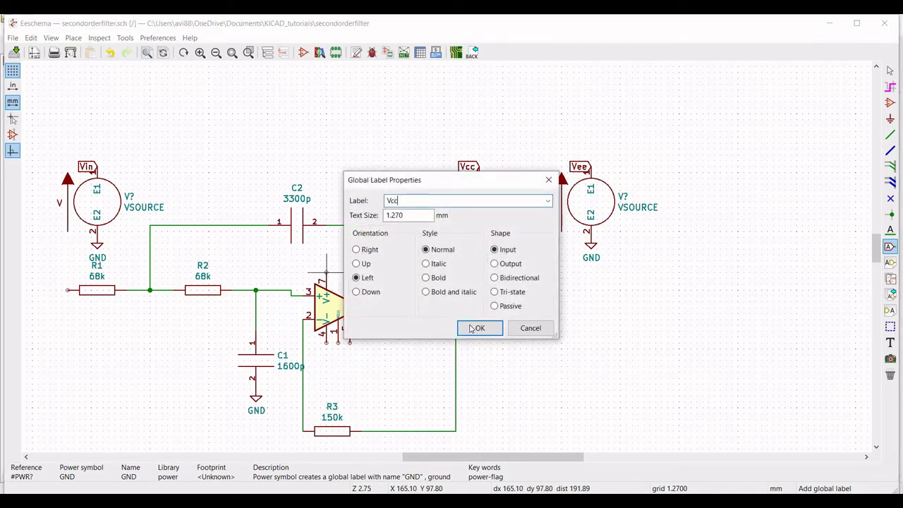
pyautogui.click(477, 328)
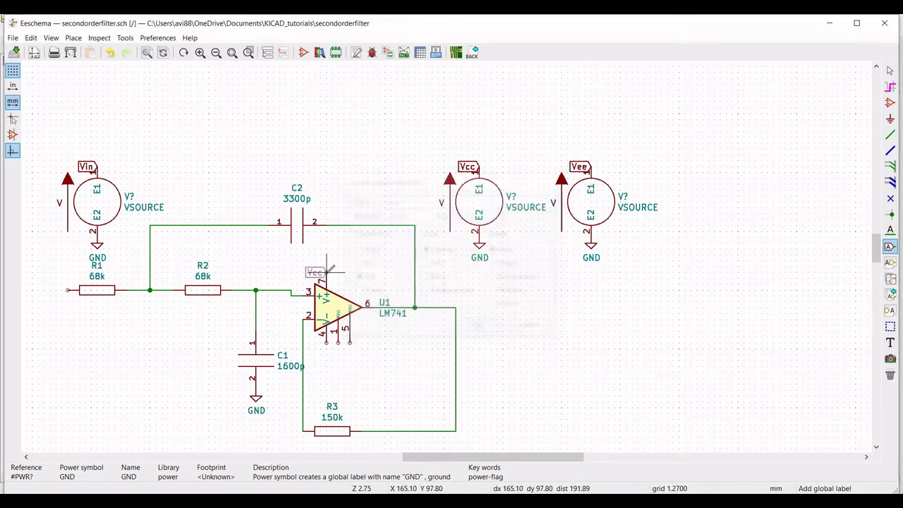
pyautogui.click(326, 343)
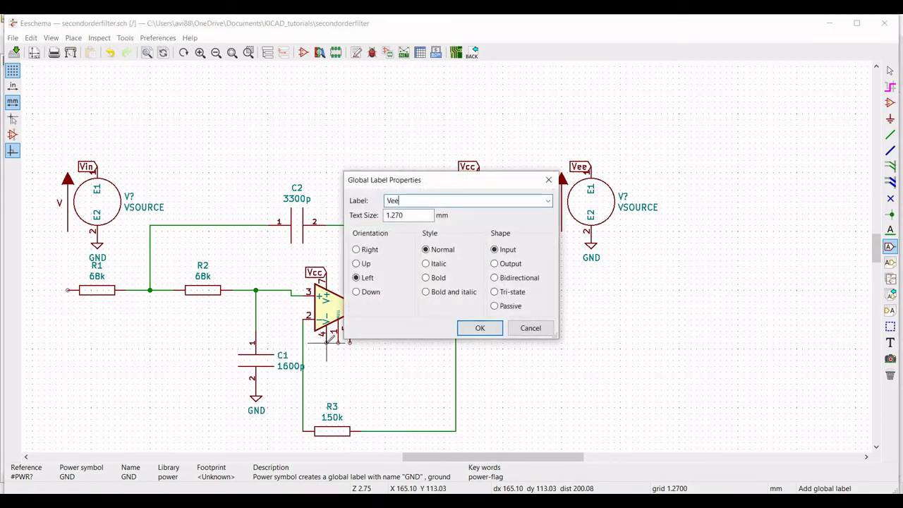
pyautogui.press('Return')
pyautogui.click(326, 343)
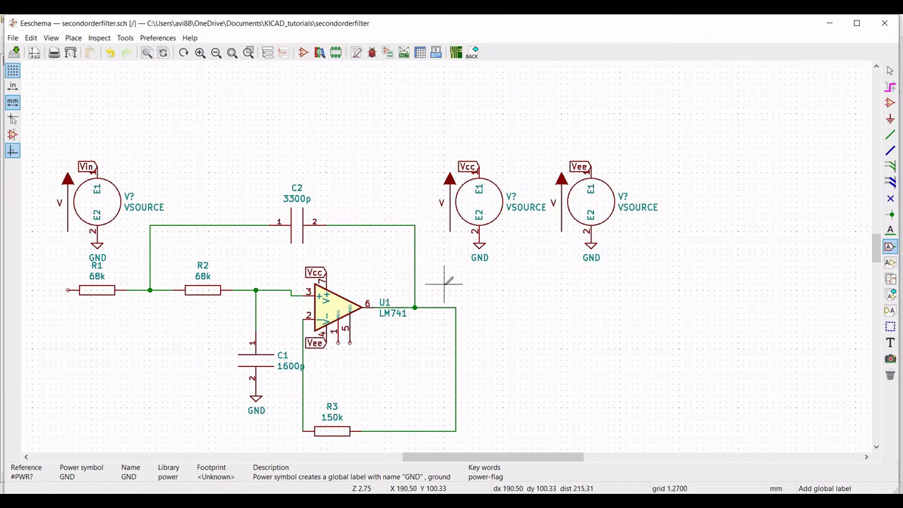
# Place a global label Vin beside the free end of R1 and wire it to the resistor.
pyautogui.click(56, 290)
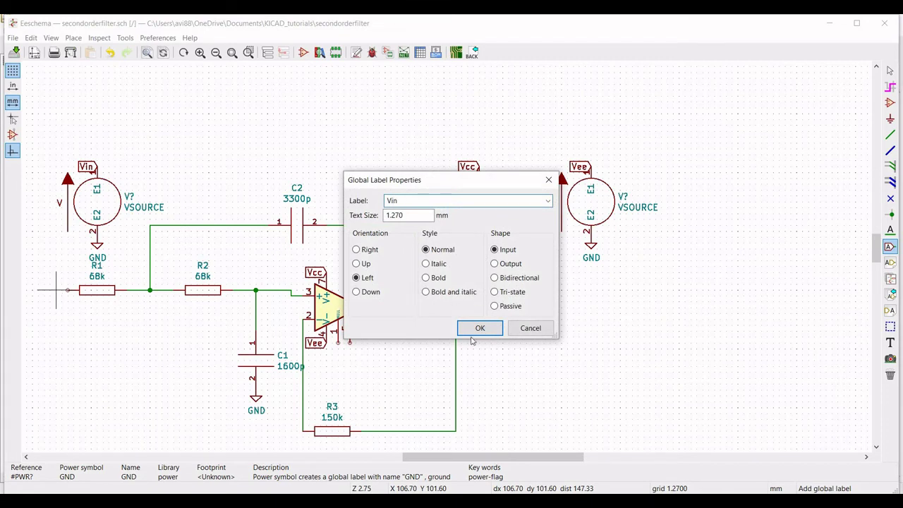
pyautogui.press('Return')
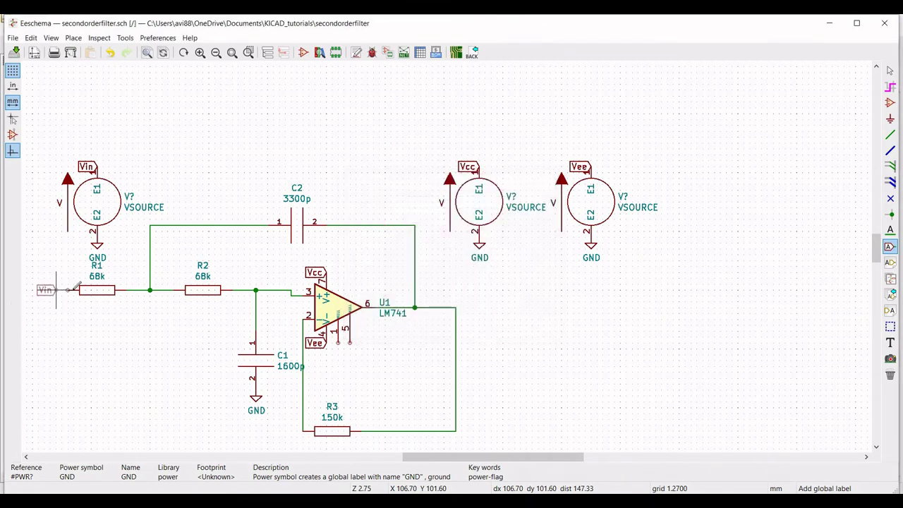
pyautogui.click(149, 290)
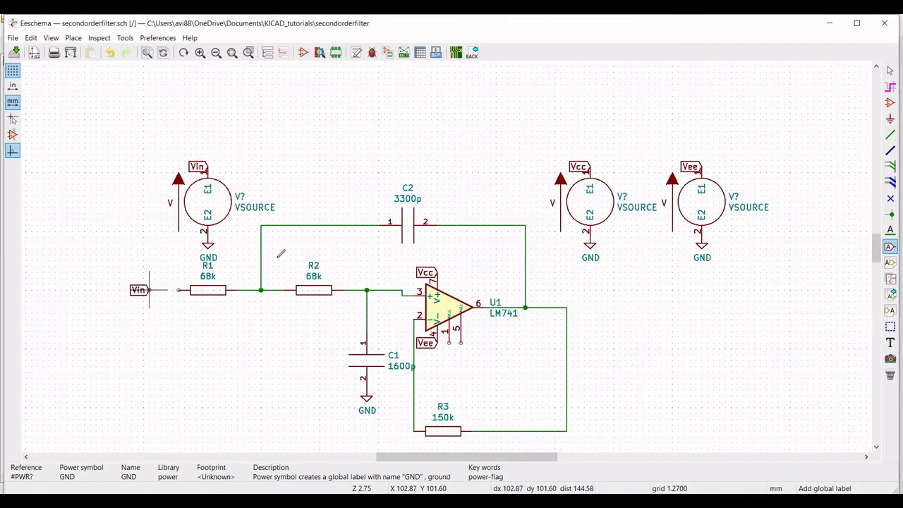
pyautogui.click(891, 134)
pyautogui.click(150, 290)
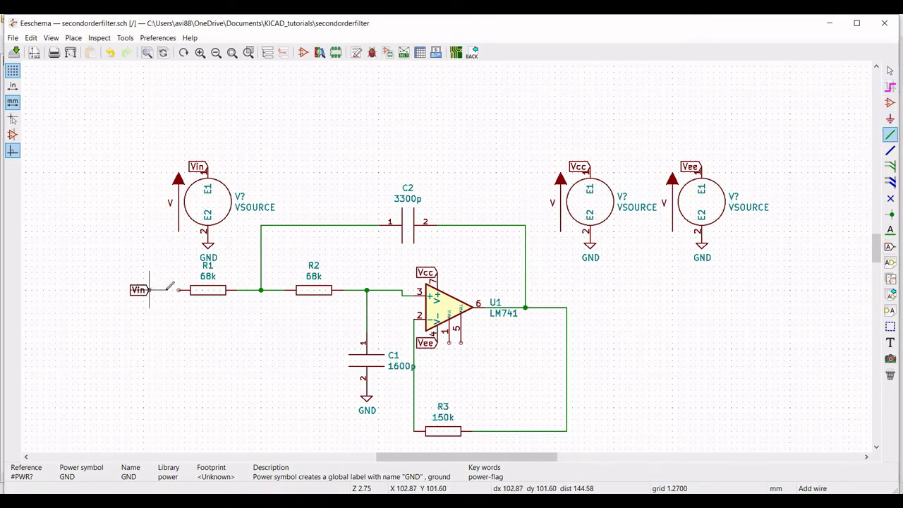
pyautogui.click(189, 290)
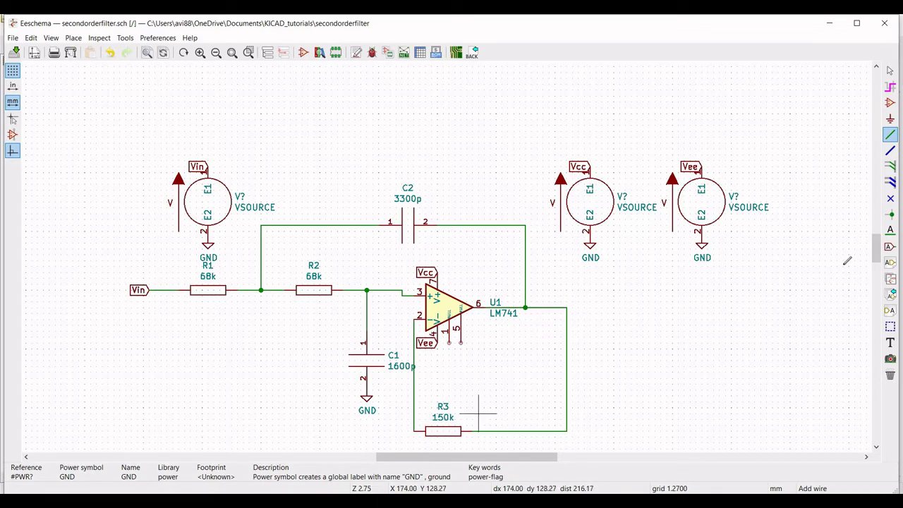
# Set the Vcc-labelled voltage source's reference to Vcc and value to 0, and give its Spice model a DC voltage of 12.
pyautogui.moveTo(503, 460); pyautogui.dragTo(528, 461)
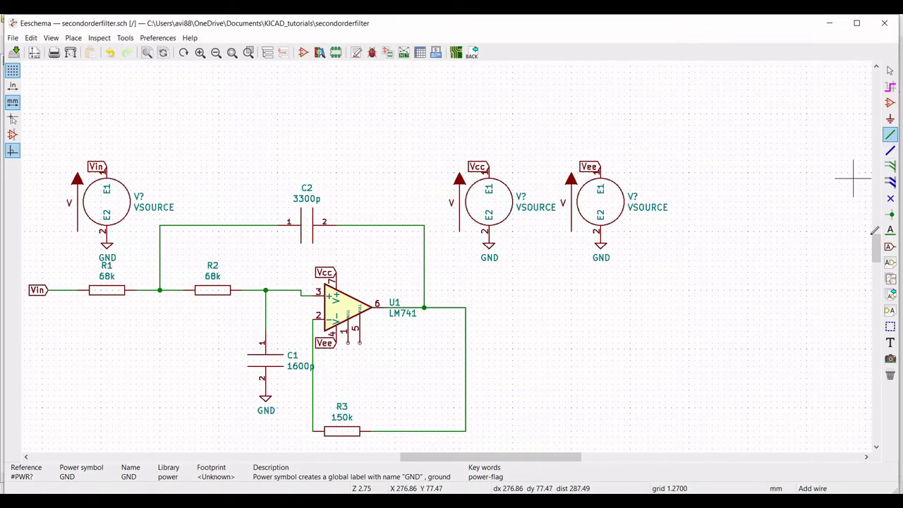
pyautogui.moveTo(877, 244); pyautogui.dragTo(877, 253)
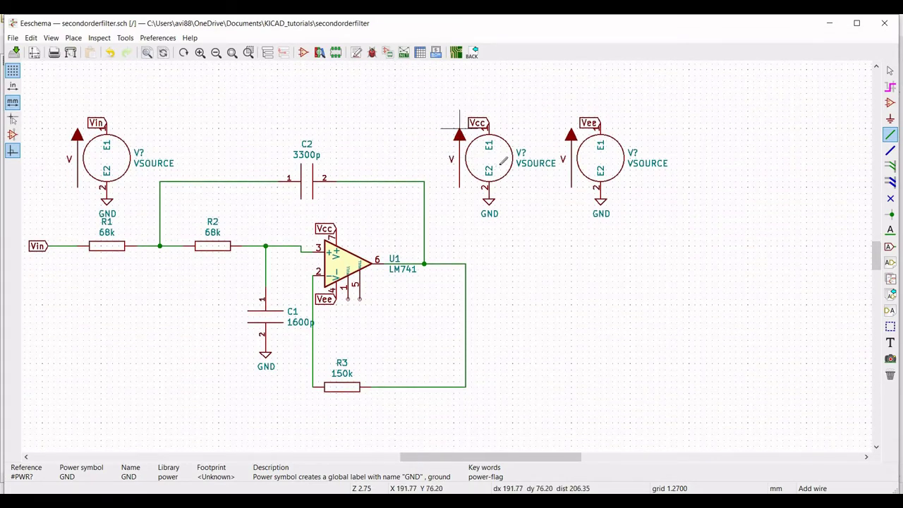
pyautogui.rightClick(501, 169)
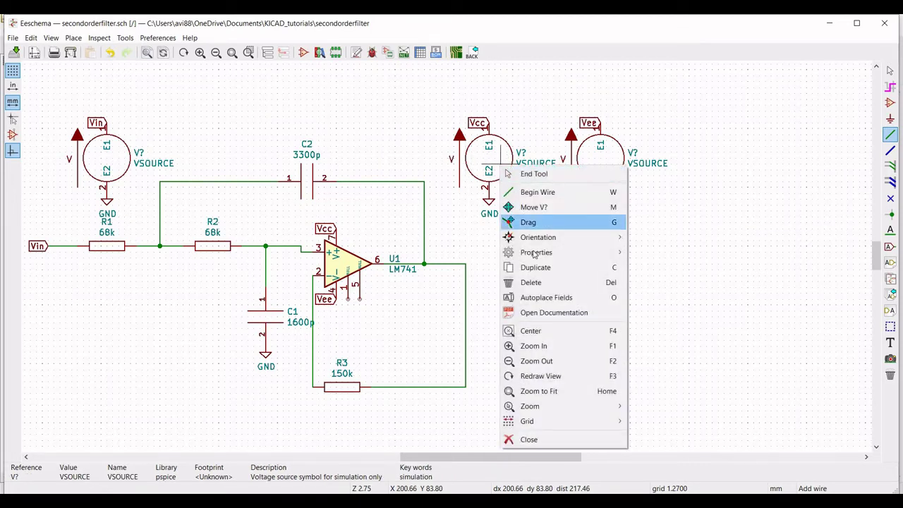
pyautogui.click(638, 253)
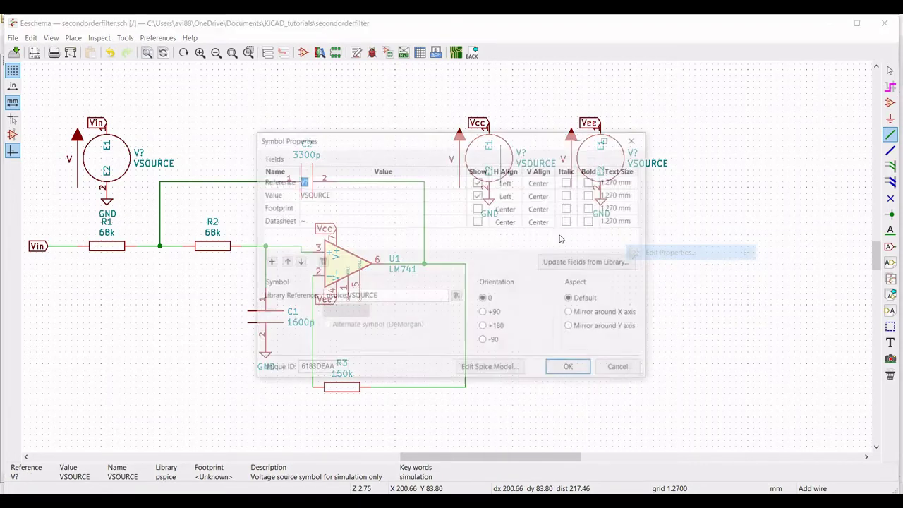
pyautogui.write('Vcc')
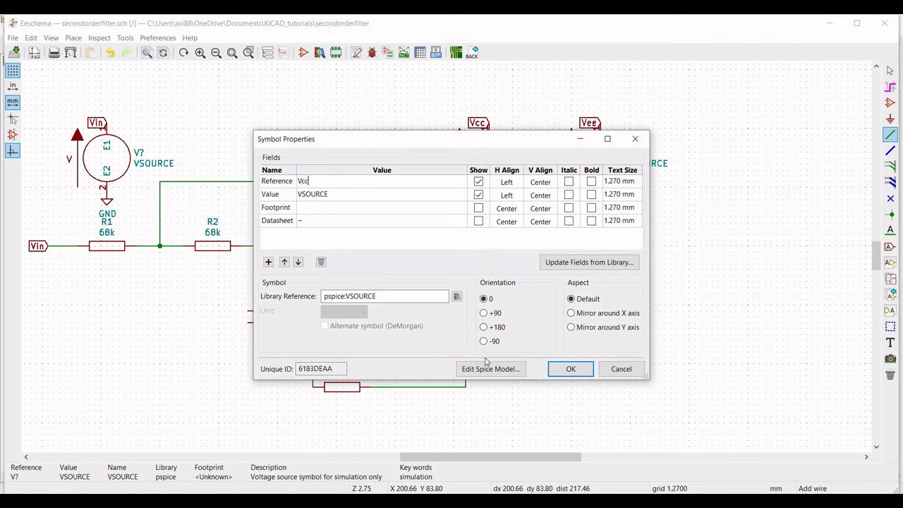
pyautogui.click(486, 368)
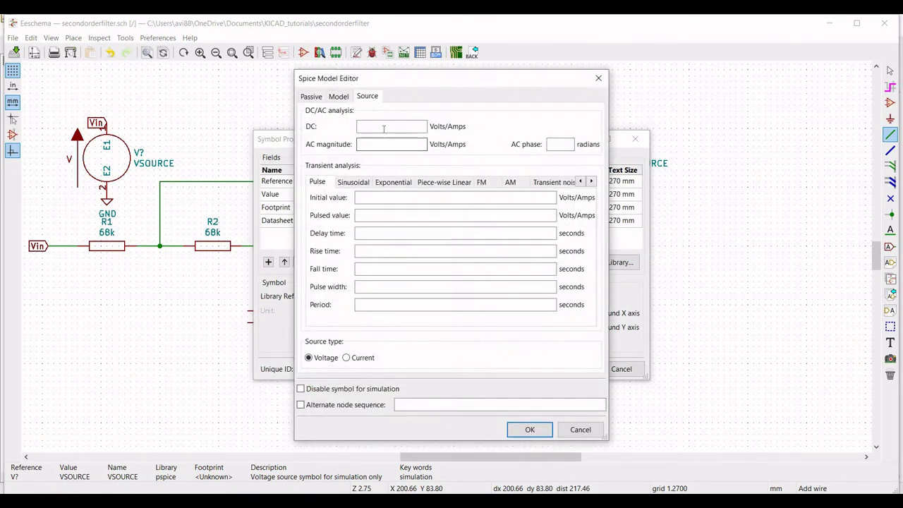
pyautogui.write('12')
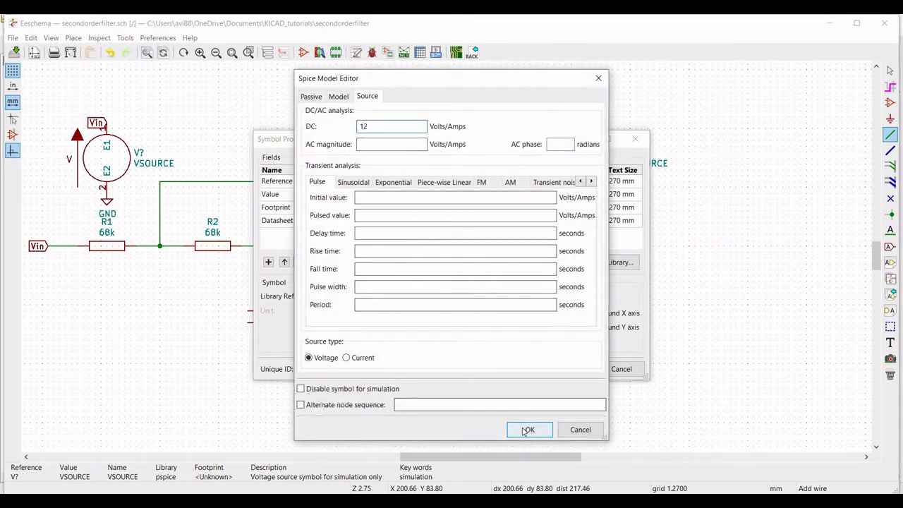
pyautogui.click(528, 430)
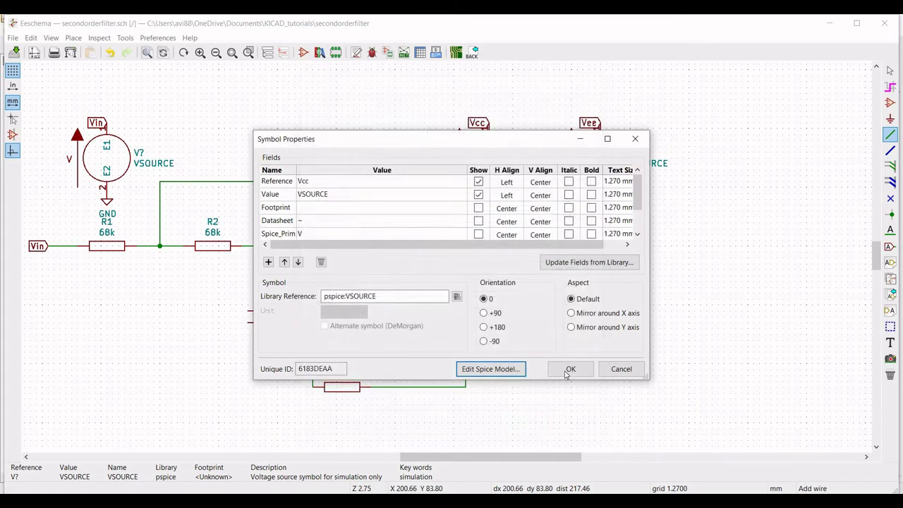
pyautogui.click(337, 193)
pyautogui.click(570, 368)
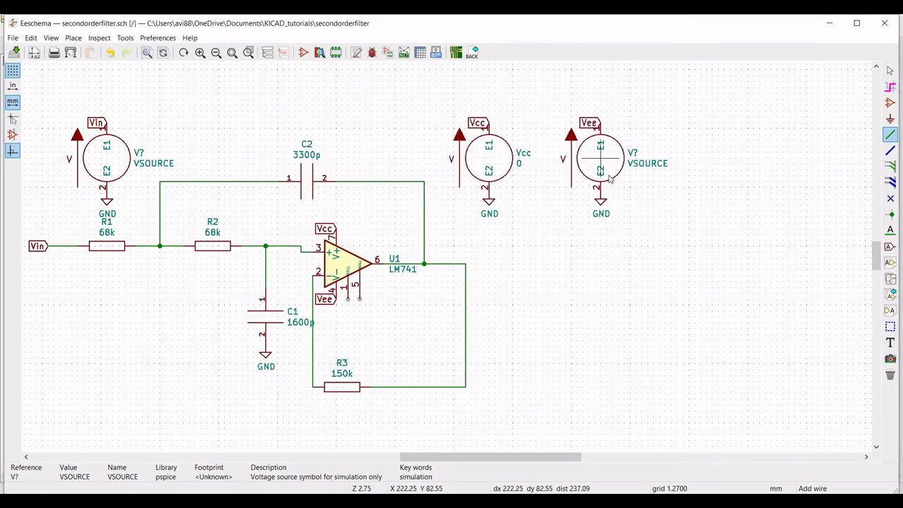
# Set the Vee-labelled voltage source's reference to Vee and value to 0, and give its Spice model a DC voltage of -12.
pyautogui.rightClick(600, 160)
pyautogui.moveTo(630, 246)
pyautogui.click(770, 244)
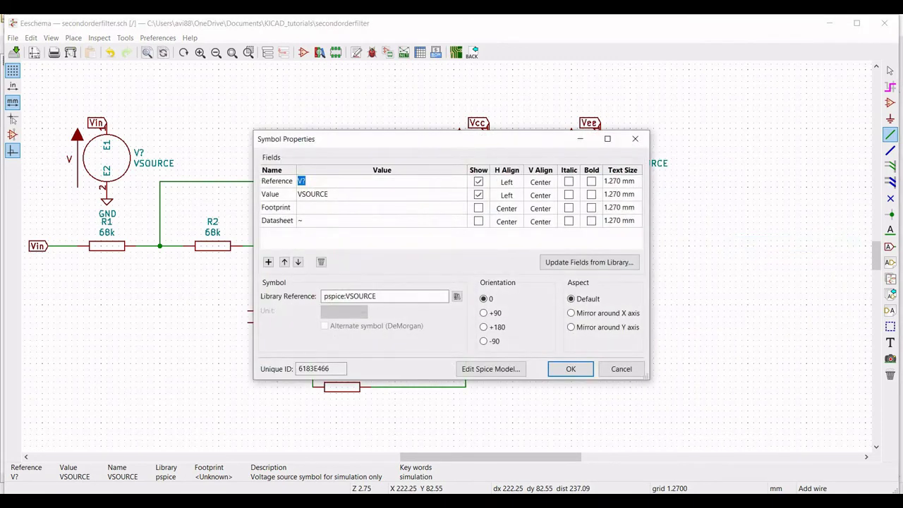
pyautogui.write('ee')
pyautogui.click(342, 196)
pyautogui.click(496, 369)
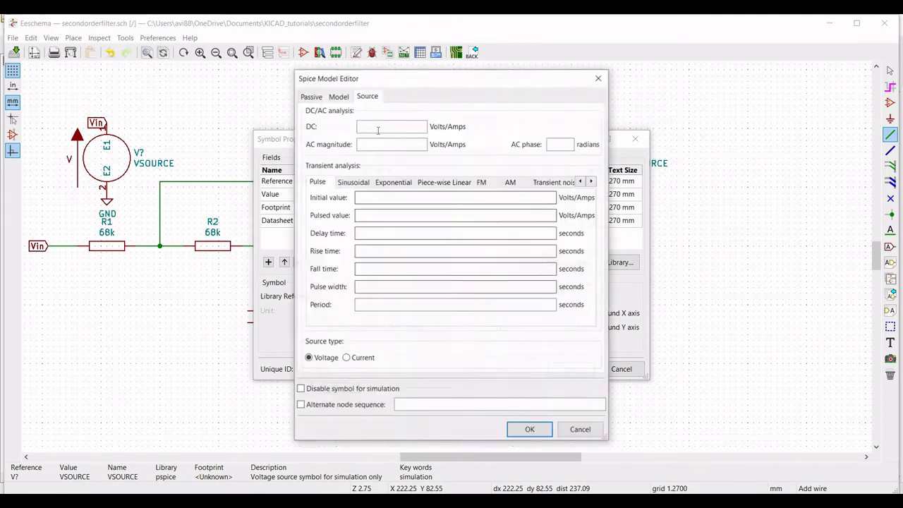
pyautogui.click(375, 126)
pyautogui.write('-12')
pyautogui.click(530, 429)
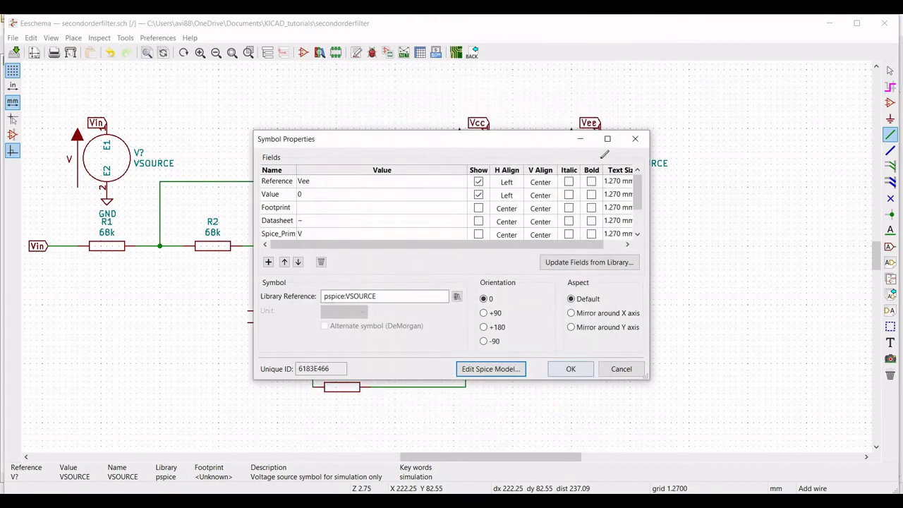
pyautogui.press('Return')
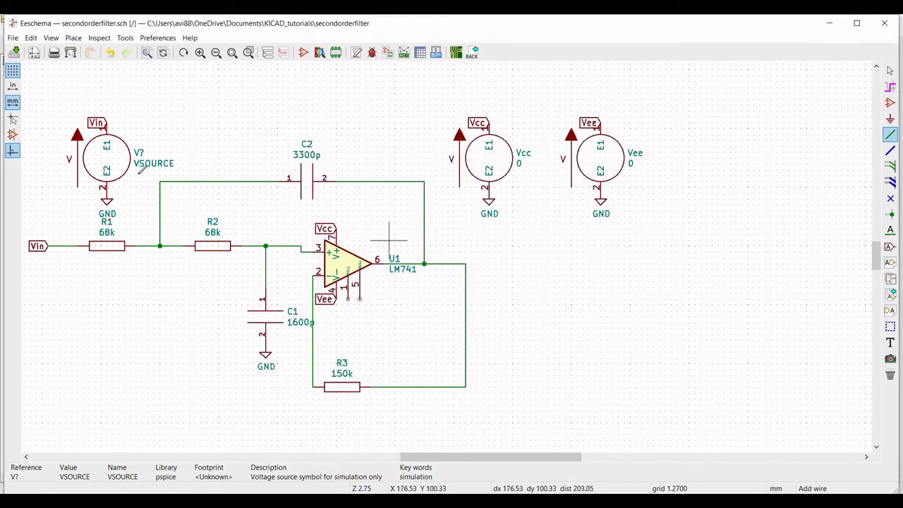
# Set the input source above R1 to reference Vin and value 0, and enter an AC magnitude of 1 in its Spice model.
pyautogui.rightClick(110, 158)
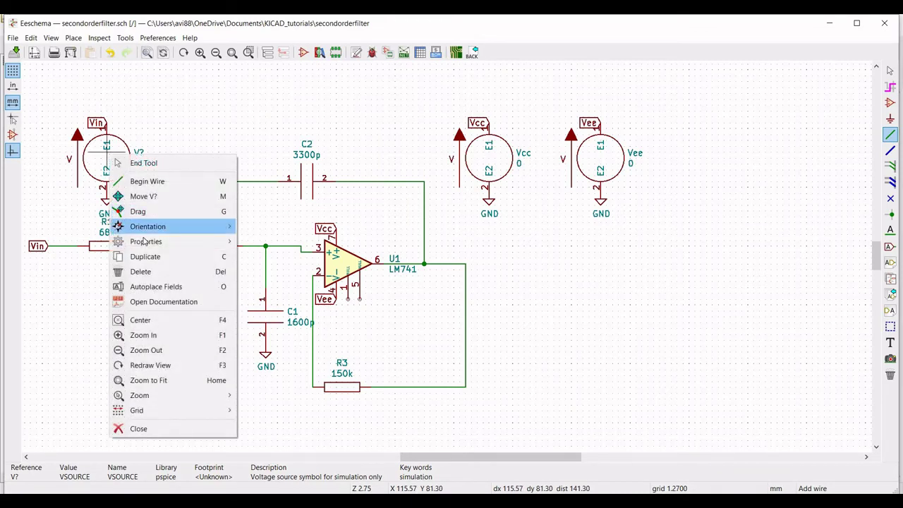
pyautogui.moveTo(201, 241)
pyautogui.click(262, 242)
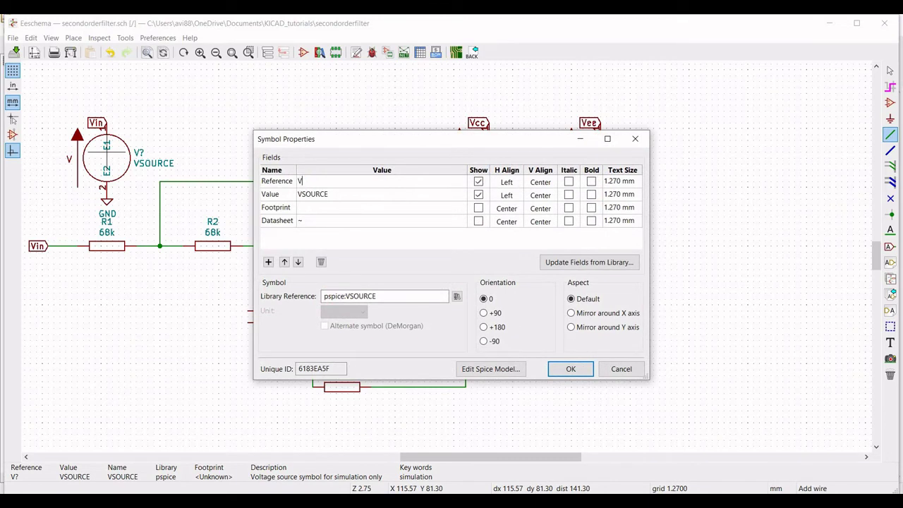
pyautogui.click(338, 195)
pyautogui.click(491, 368)
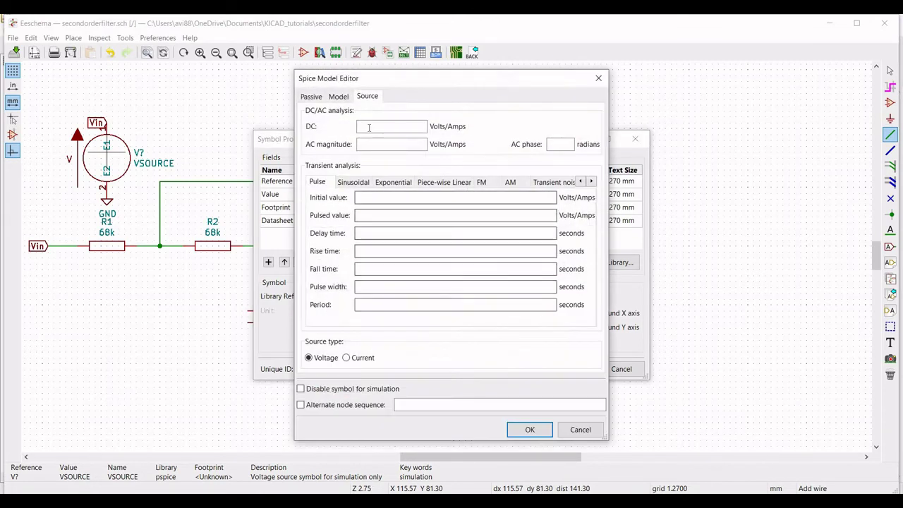
pyautogui.click(368, 143)
pyautogui.write('1')
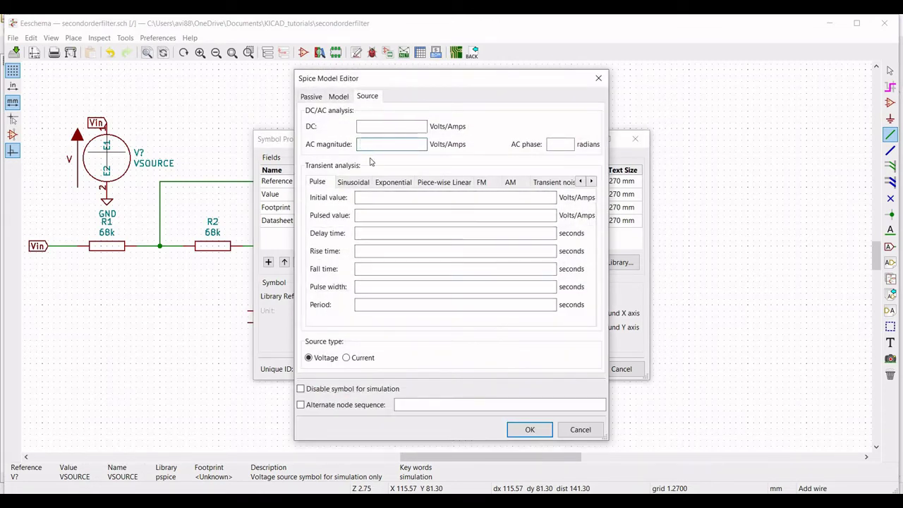
# Define Vin's sinusoidal transient with DC offset 0, amplitude 1 and frequency 1k, and apply the symbol properties.
pyautogui.click(358, 183)
pyautogui.click(379, 197)
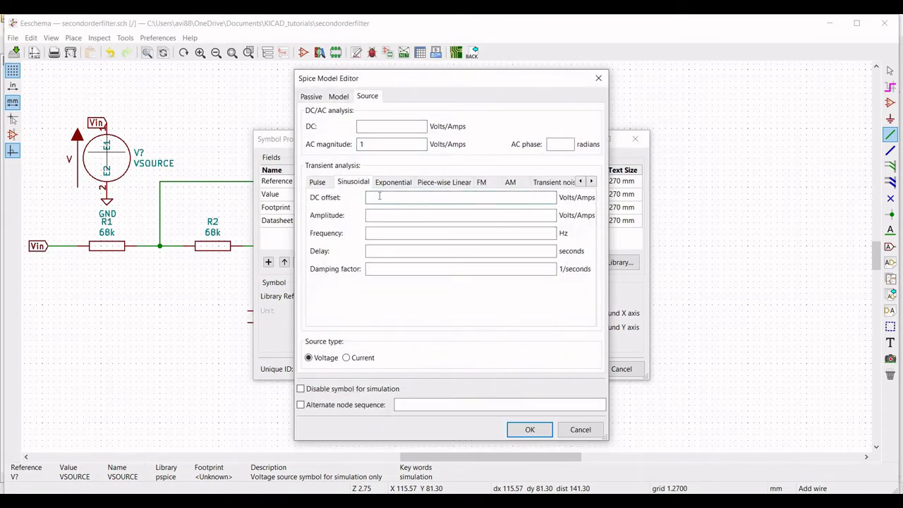
pyautogui.click(374, 215)
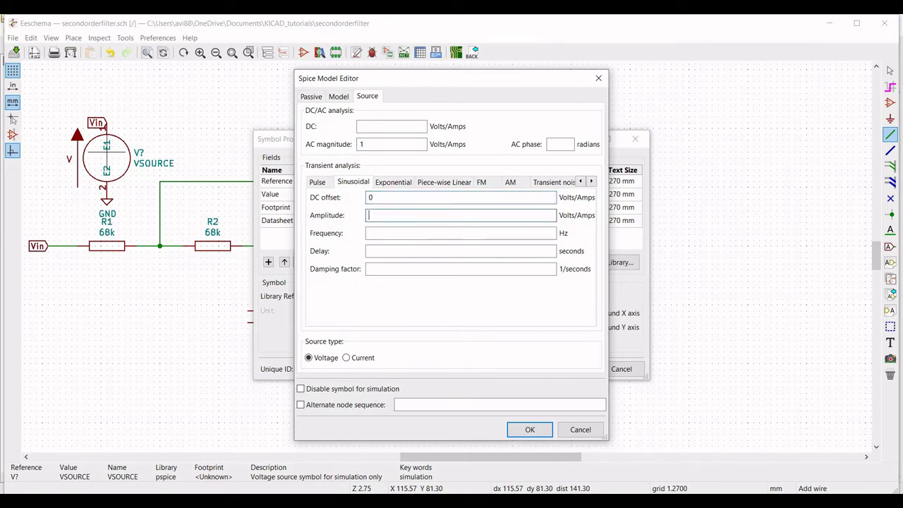
pyautogui.click(373, 232)
pyautogui.write('10')
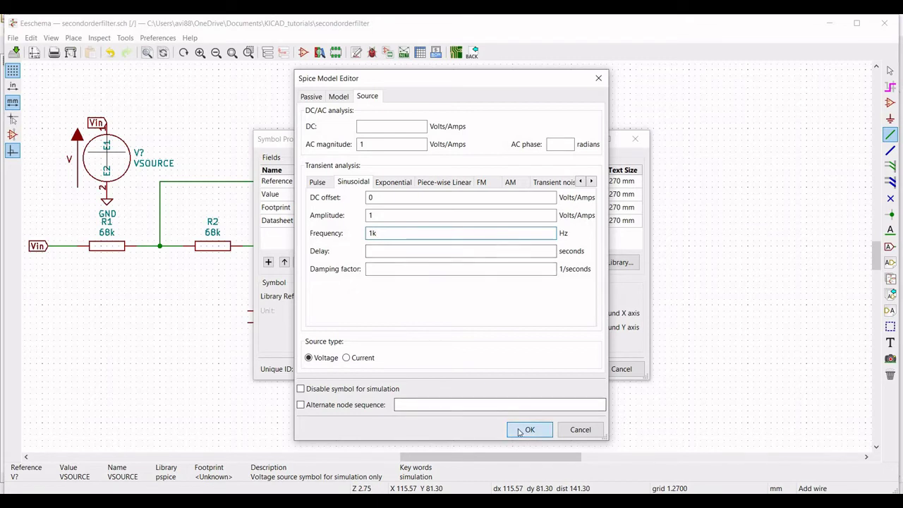
pyautogui.click(529, 430)
pyautogui.click(560, 372)
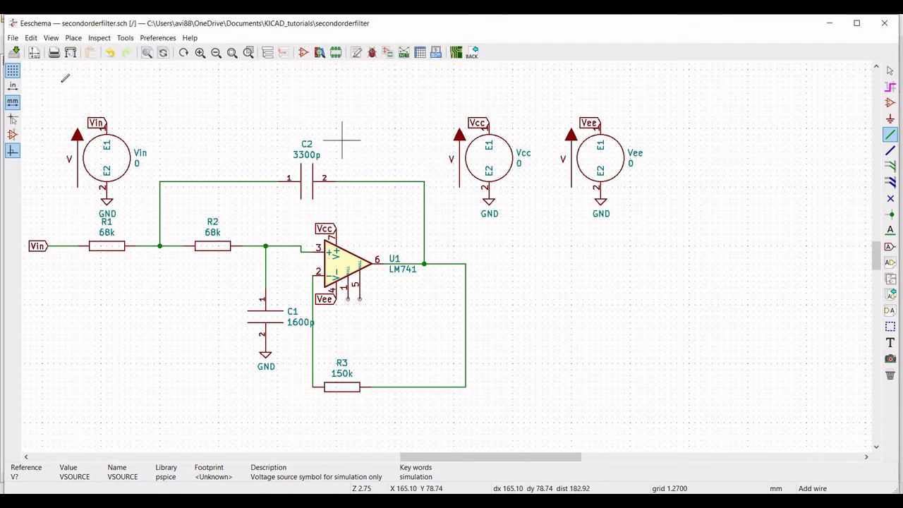
# Place the graphic text ".ac dec 100 1 10k" in the free area between the Vin source and capacitor C2.
pyautogui.click(73, 38)
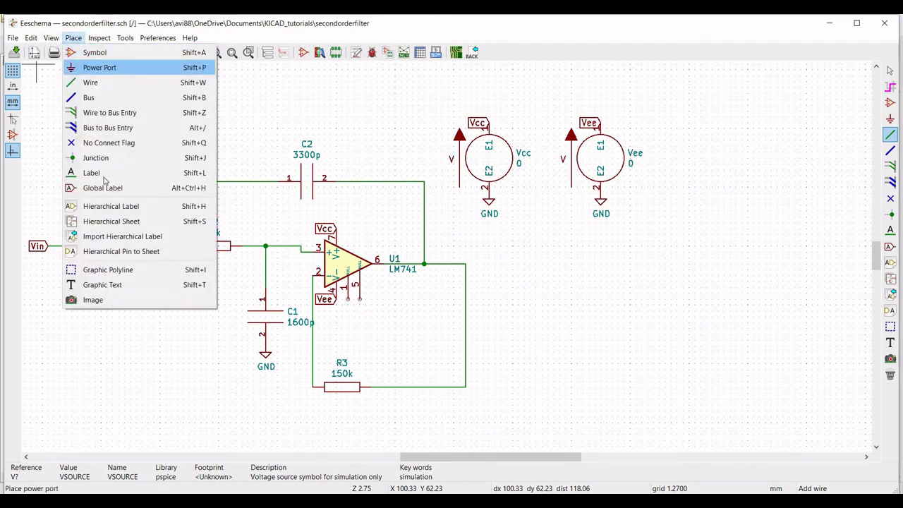
pyautogui.click(104, 284)
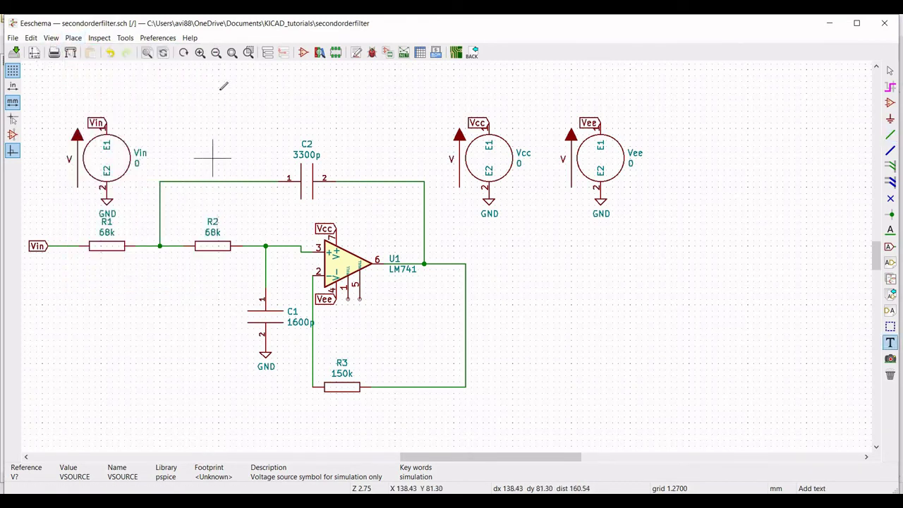
pyautogui.click(219, 106)
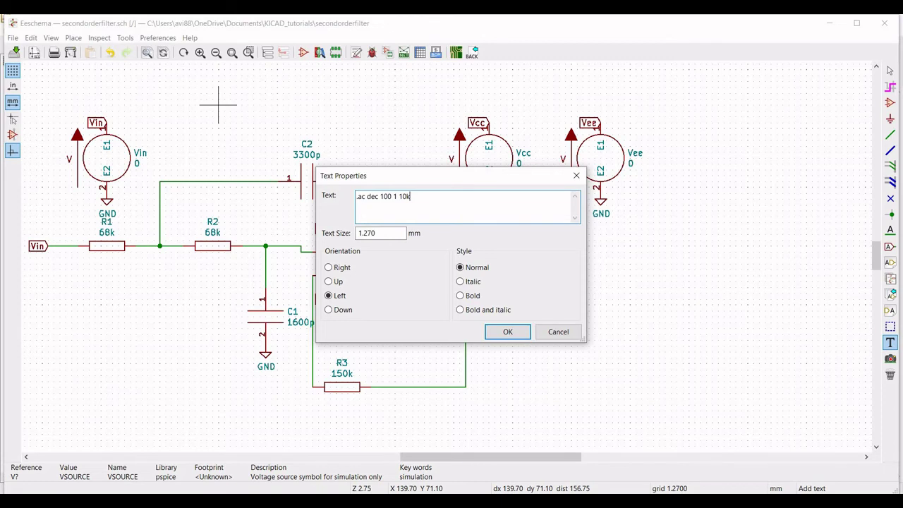
pyautogui.click(507, 331)
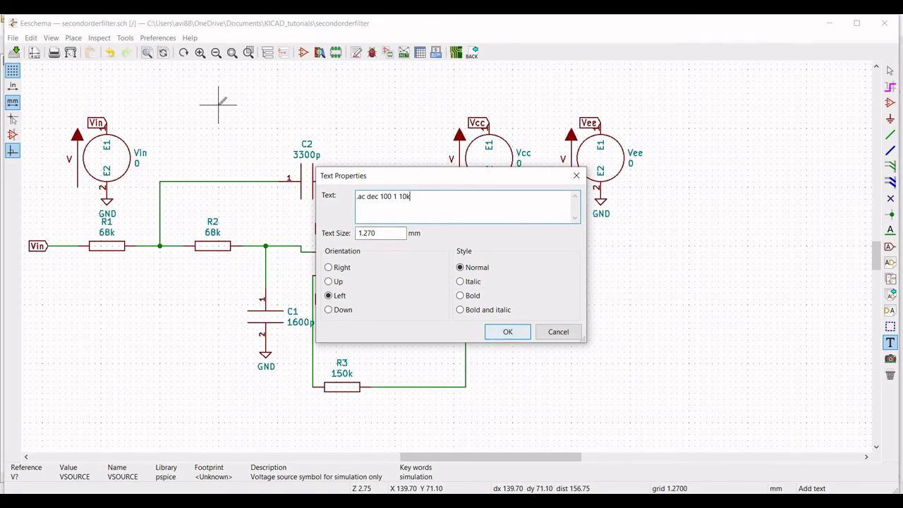
pyautogui.click(178, 125)
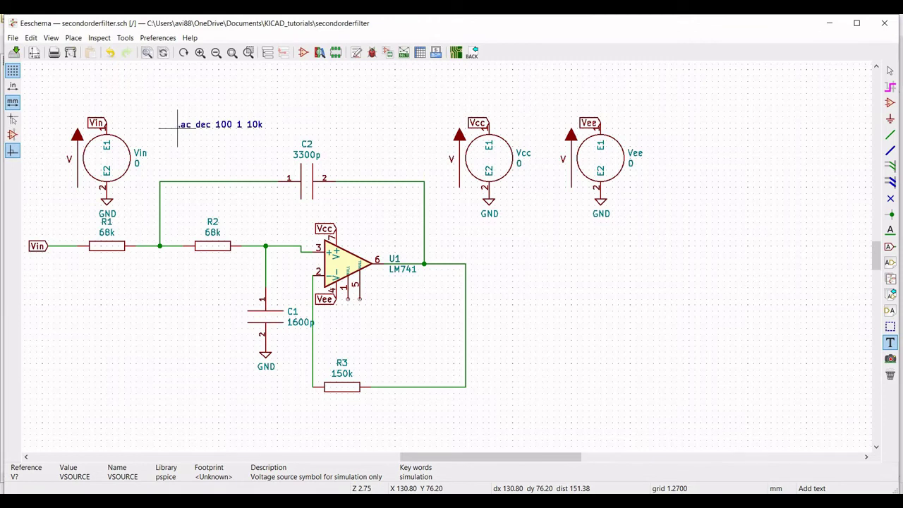
# Open the Spice Simulator and run the AC simulation of the schematic.
pyautogui.click(124, 38)
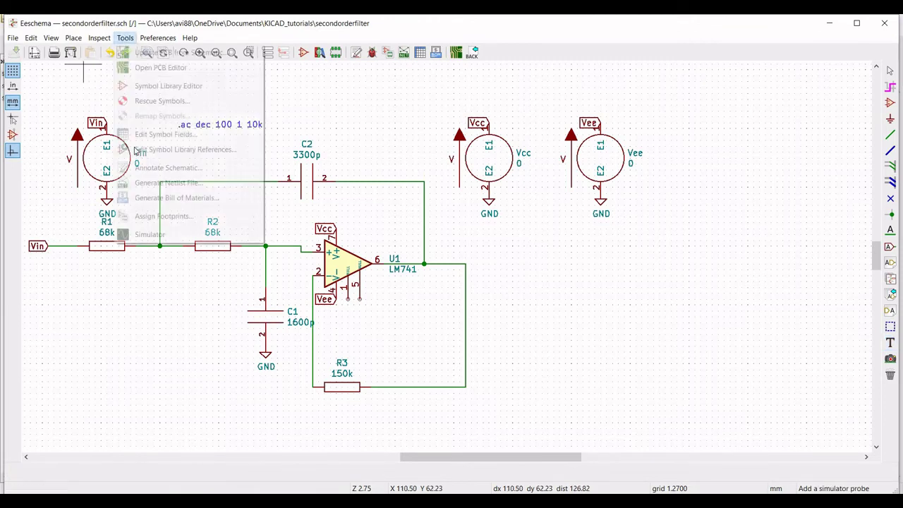
pyautogui.click(137, 237)
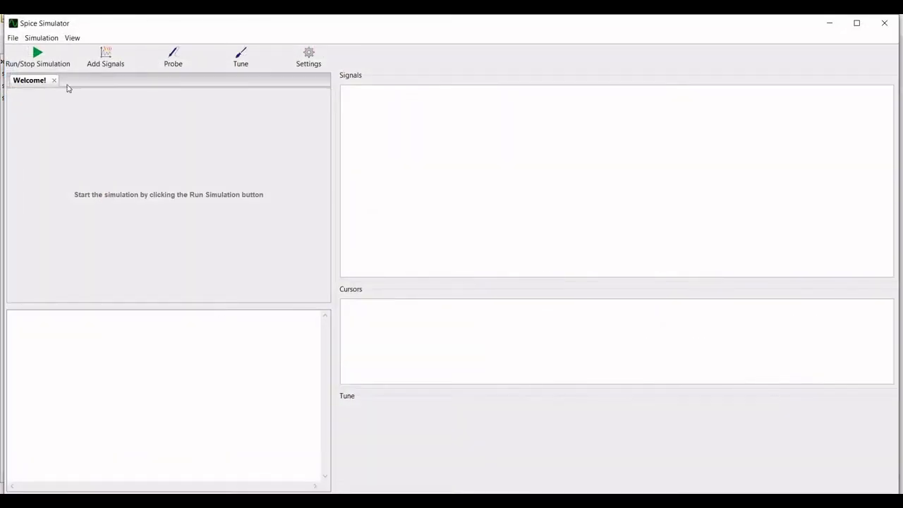
pyautogui.click(37, 56)
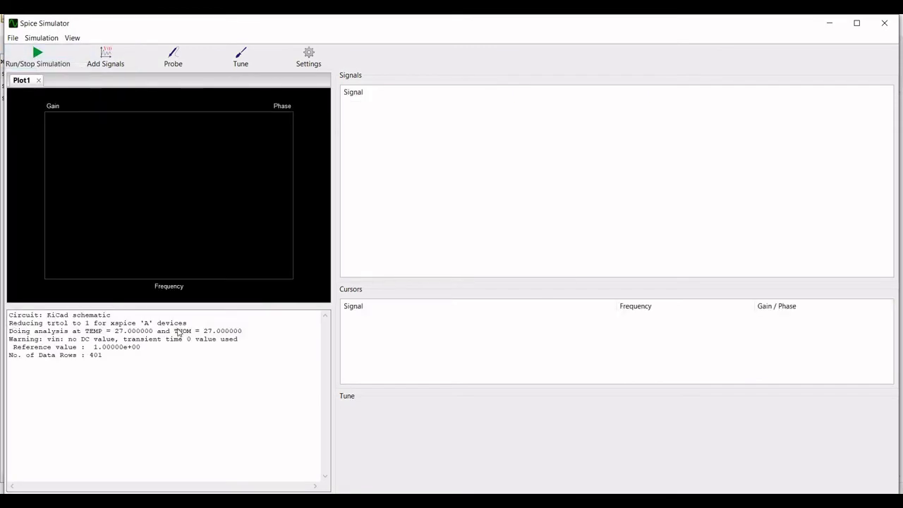
# Probe the op-amp's output net in the schematic and switch back to the Spice Simulator to view its gain and phase plot.
pyautogui.click(173, 55)
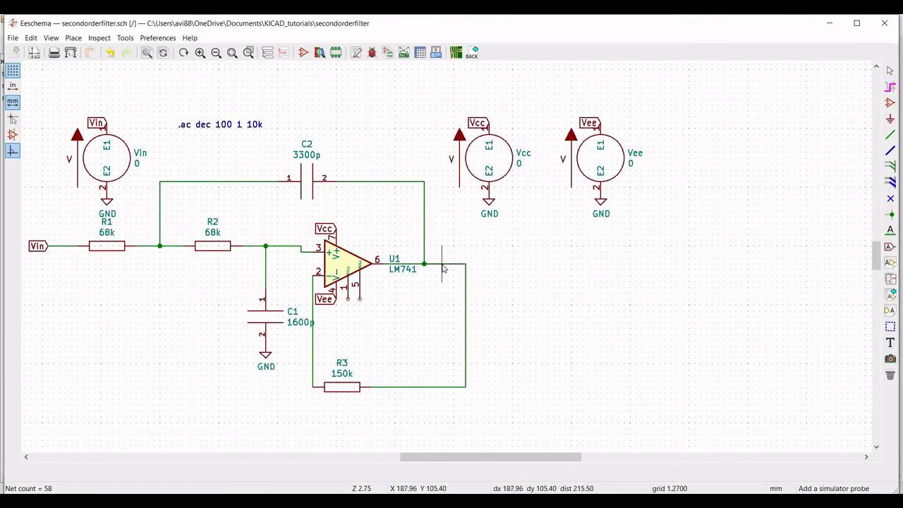
pyautogui.moveTo(306, 502)
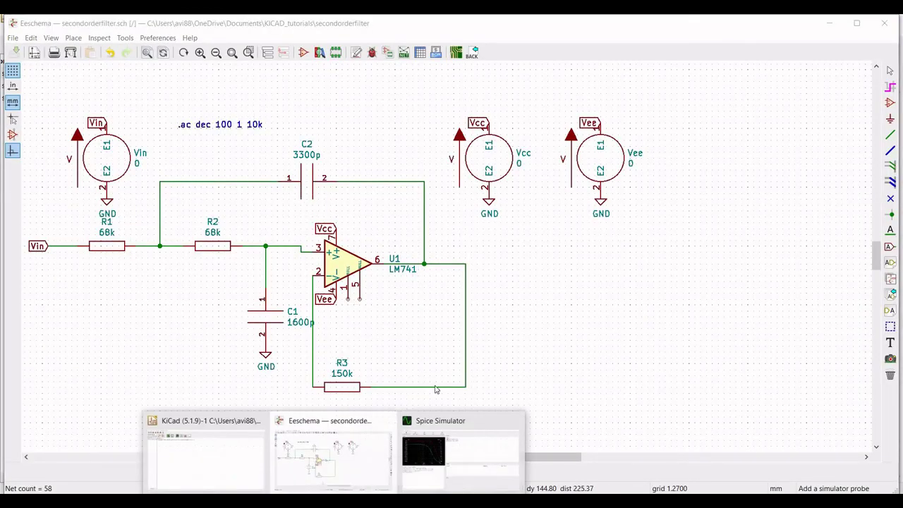
pyautogui.click(433, 451)
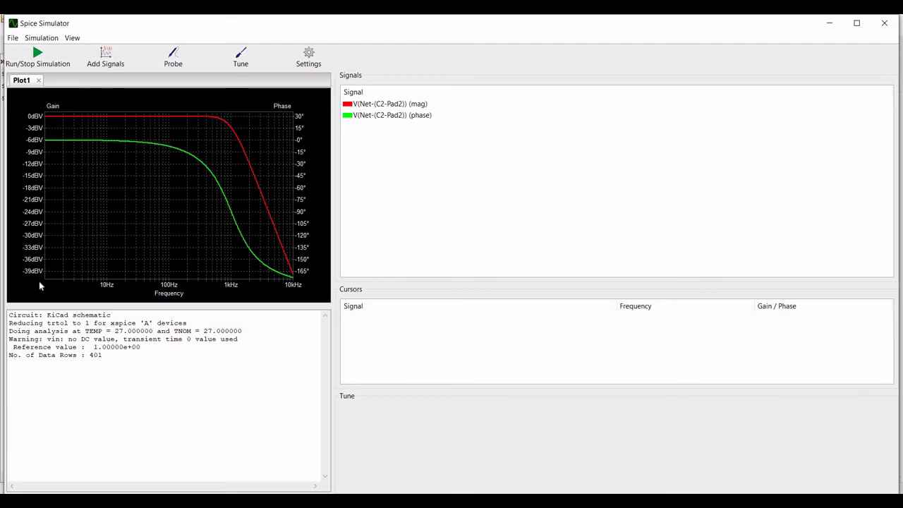
# Return to the schematic and delete the simulation directive text ".ac oct 100 1 10k".
pyautogui.click(173, 57)
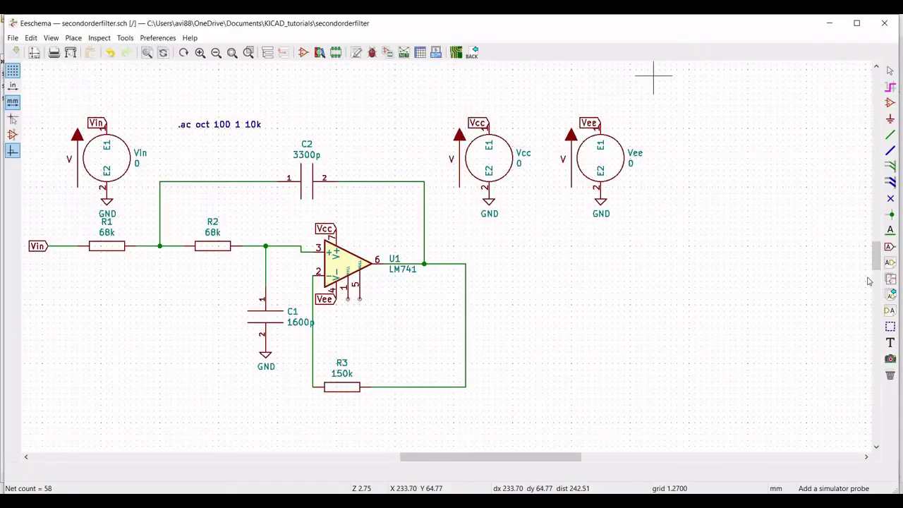
pyautogui.click(890, 374)
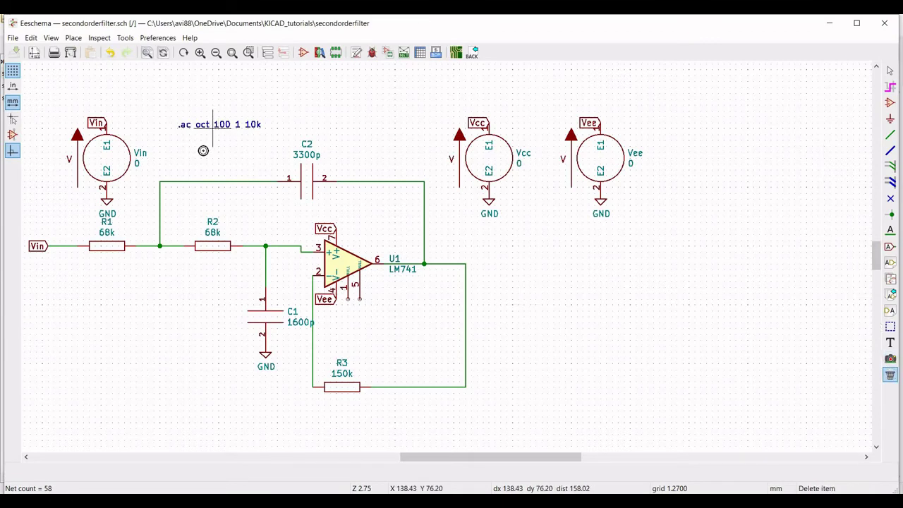
pyautogui.click(212, 125)
pyautogui.press('Escape')
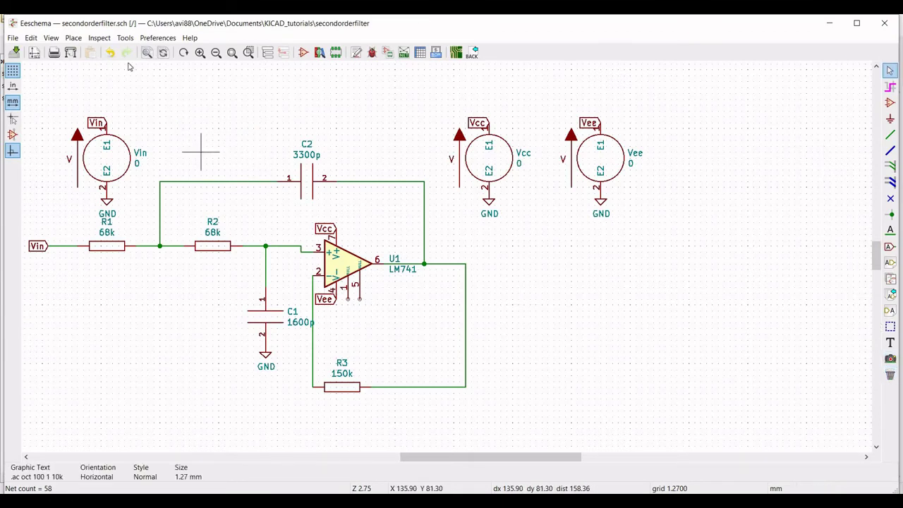
# Place the graphic text ".tran 4m 8m" in the free area above capacitor C2, near the Vin source, and save the schematic.
pyautogui.click(73, 37)
pyautogui.press('Return')
pyautogui.click(266, 155)
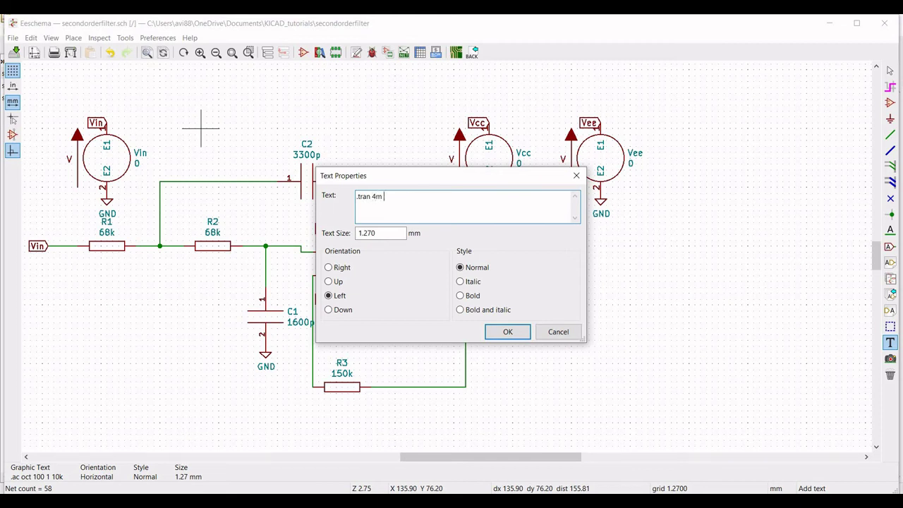
pyautogui.write('.tran 4m 8m')
pyautogui.click(507, 332)
pyautogui.click(201, 124)
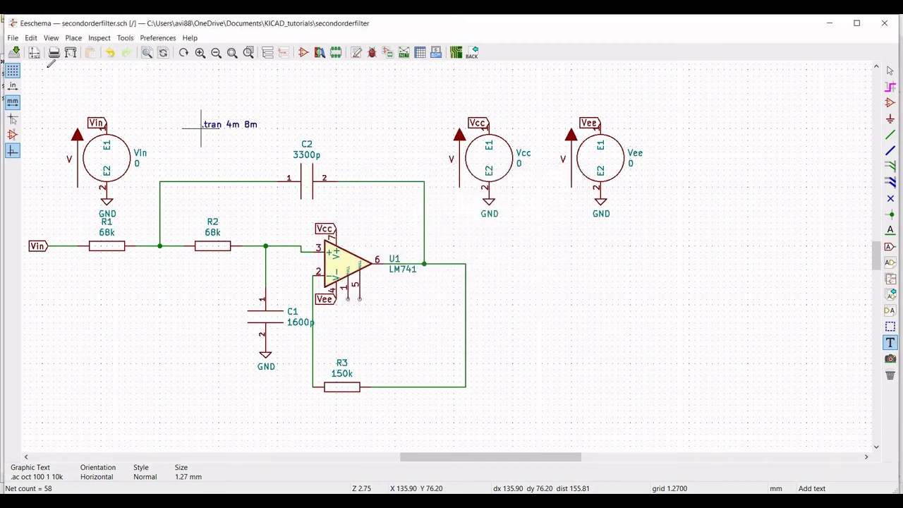
pyautogui.click(14, 52)
# Open the Spice Simulator and run the transient simulation of the schematic.
pyautogui.click(125, 38)
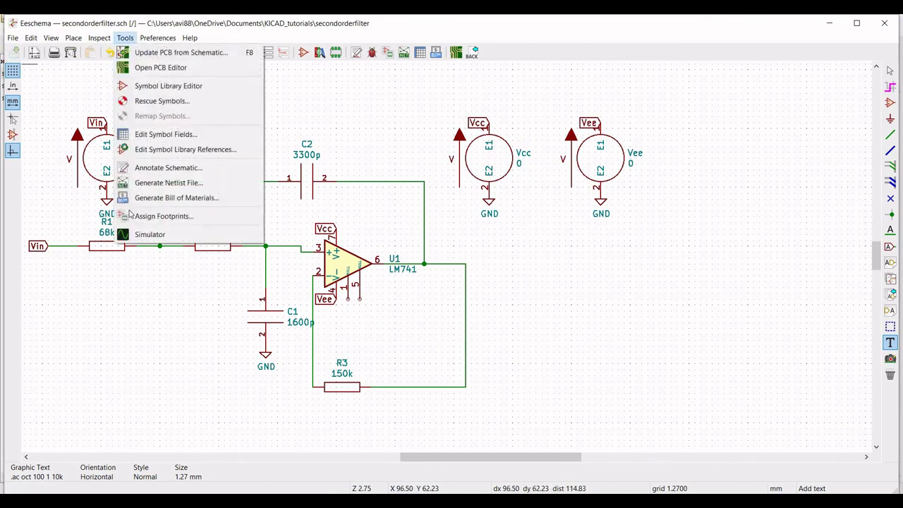
pyautogui.click(148, 234)
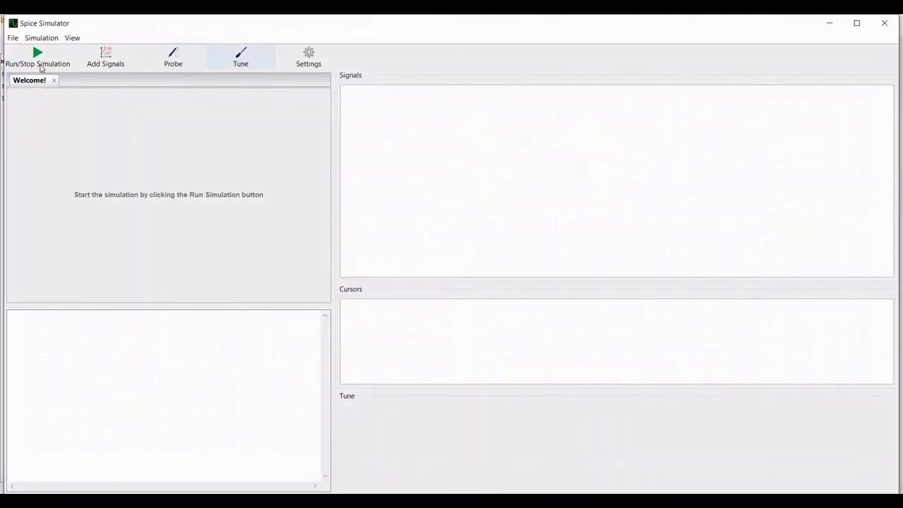
pyautogui.click(37, 58)
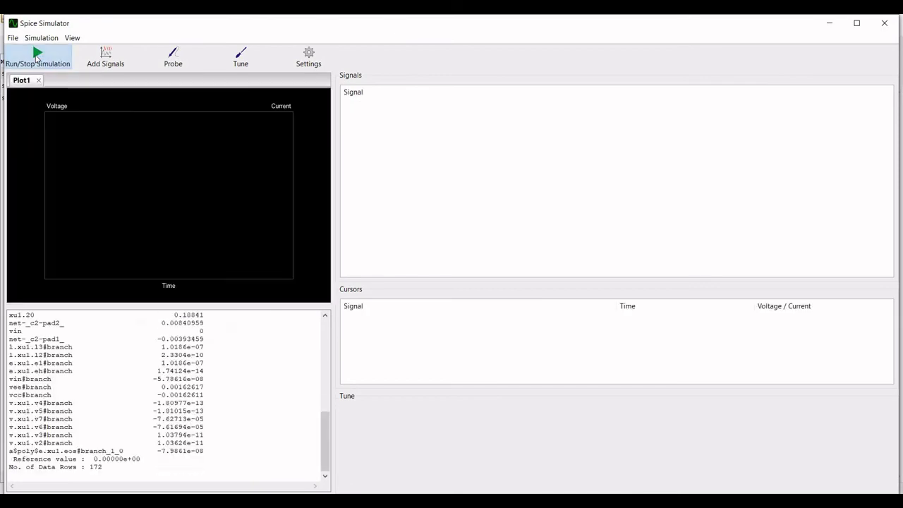
# Probe the Vin net and the op-amp's output net in the schematic and switch back to the Spice Simulator to view their voltage waveforms.
pyautogui.click(175, 63)
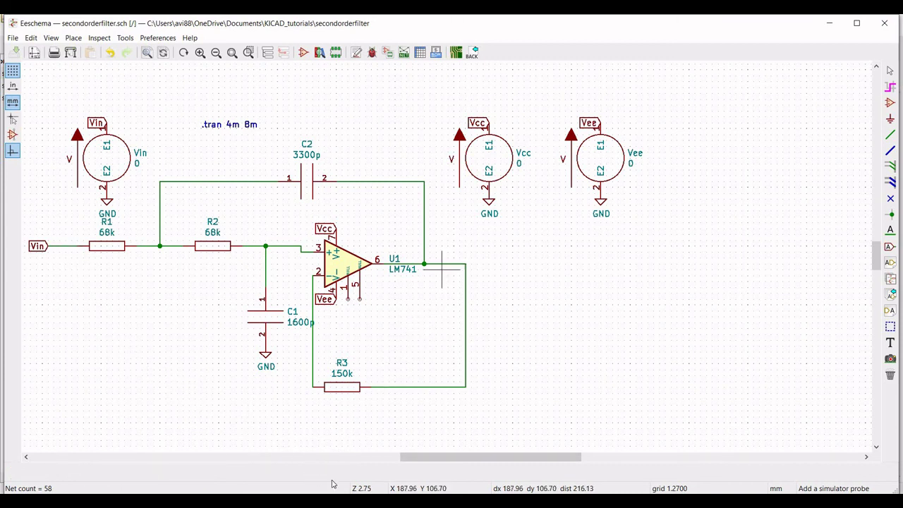
pyautogui.moveTo(333, 502)
pyautogui.click(459, 455)
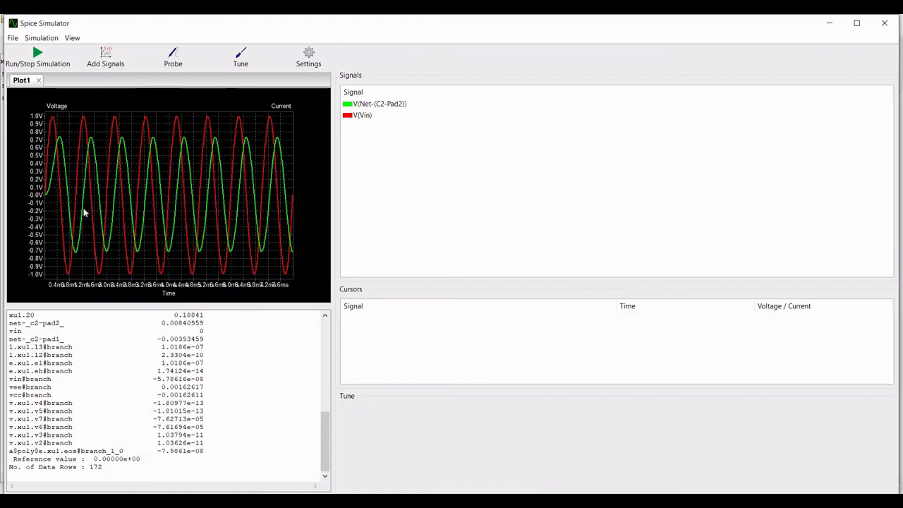